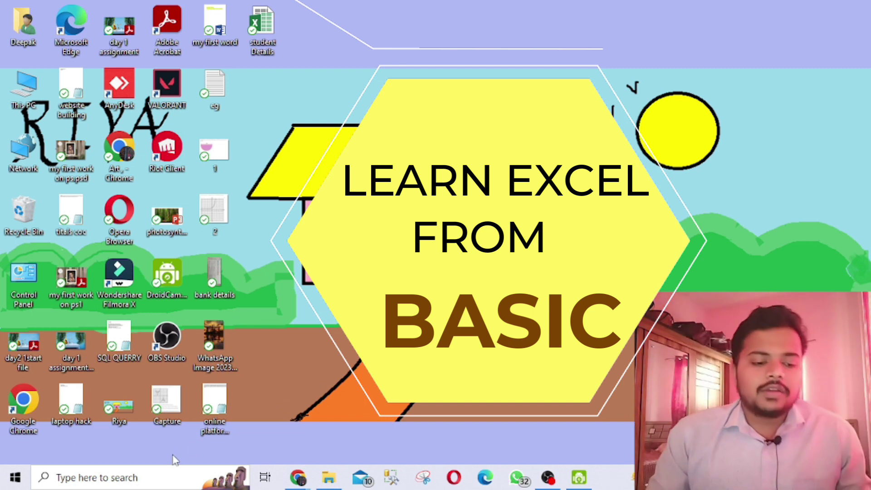
# Open the Windows search panel from the taskbar search box
pyautogui.click(128, 482)
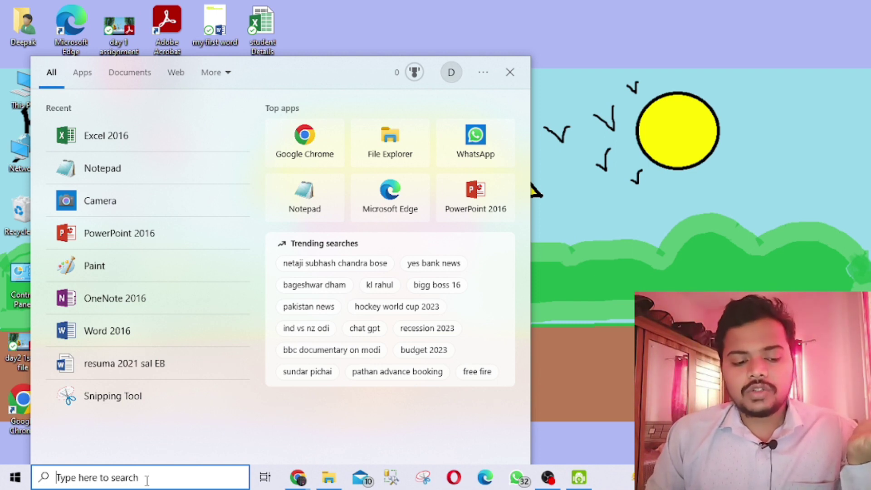
# Search Windows for 'ex' and launch Excel 2016, closing the leftover search panel
pyautogui.click(678, 164)
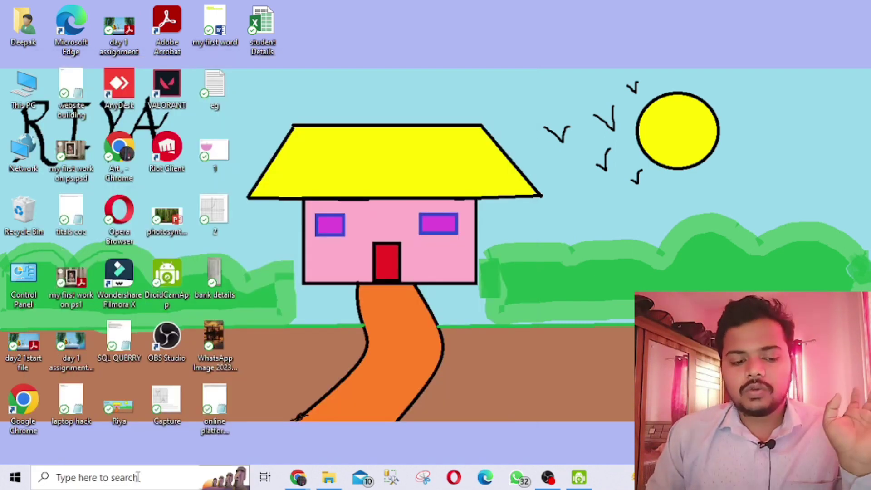
pyautogui.click(82, 481)
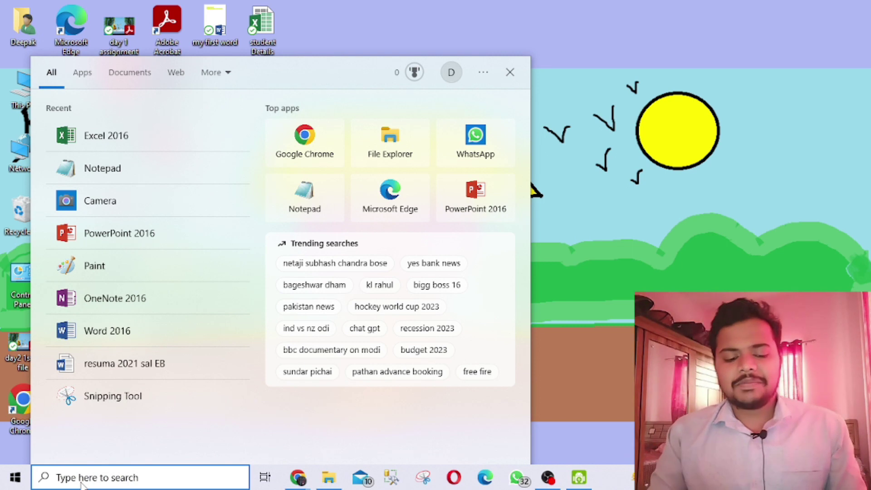
pyautogui.write('ex')
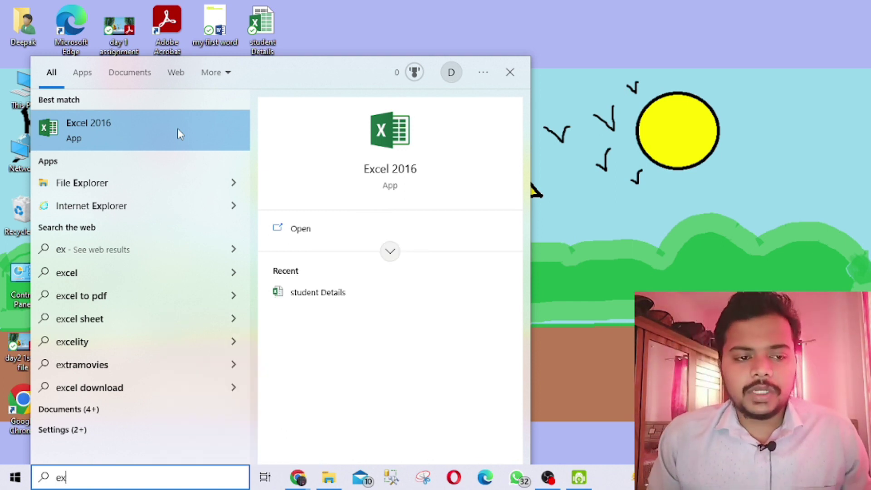
pyautogui.click(178, 128)
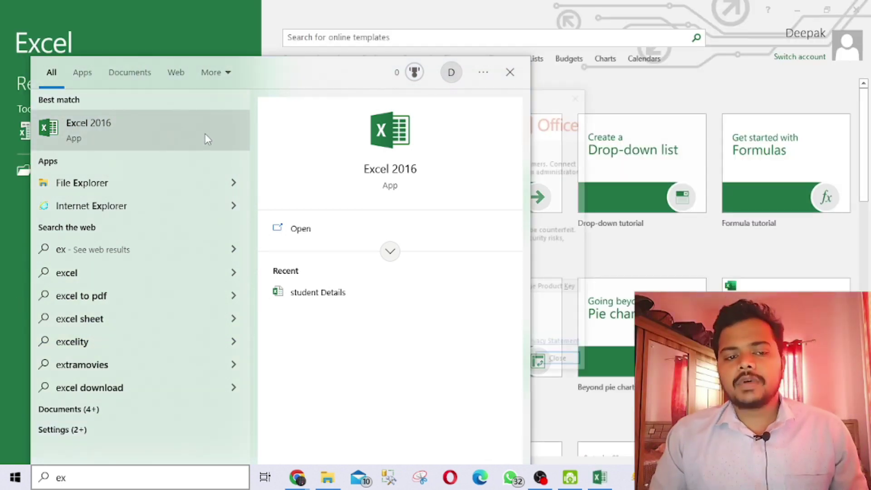
pyautogui.click(509, 73)
# Dismiss the activation notice and create a new blank workbook, Book1
pyautogui.click(577, 92)
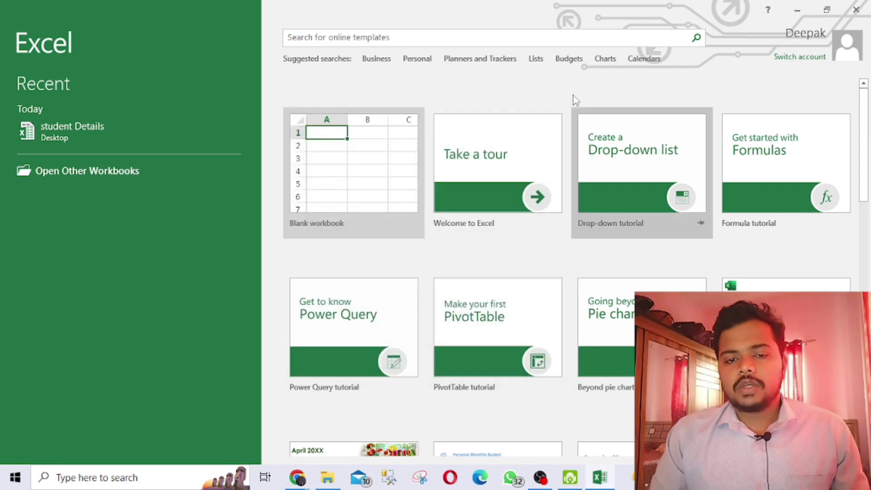
pyautogui.click(356, 175)
pyautogui.click(354, 169)
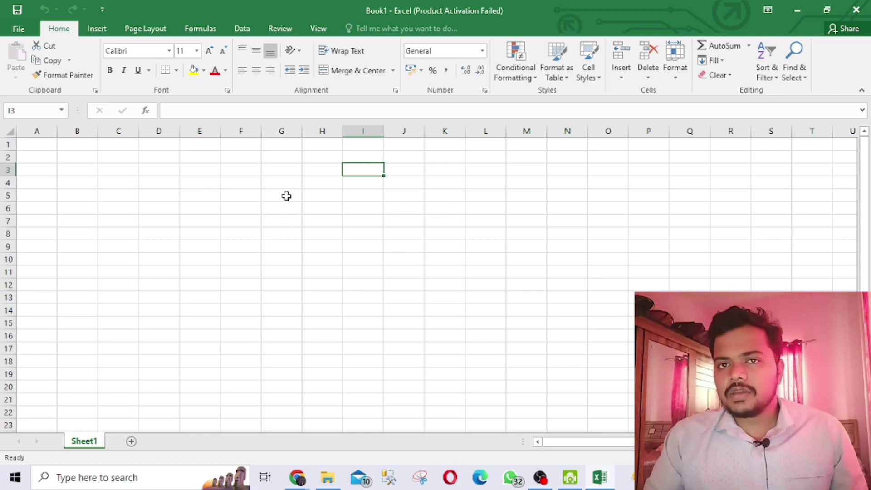
pyautogui.click(257, 203)
pyautogui.click(215, 196)
# Apply All Borders to the block E5:H14, making a 4-column, 10-row grid
pyautogui.moveTo(200, 190); pyautogui.dragTo(265, 214)
pyautogui.click(208, 199)
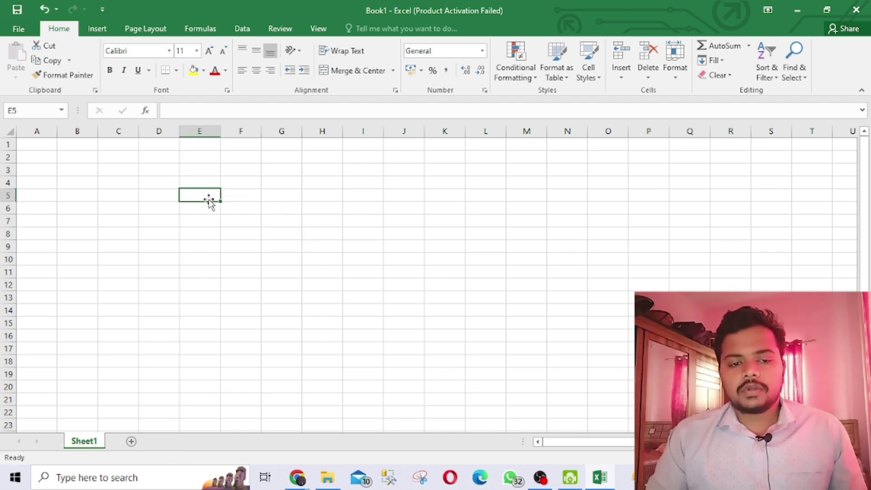
pyautogui.moveTo(202, 195); pyautogui.dragTo(317, 305)
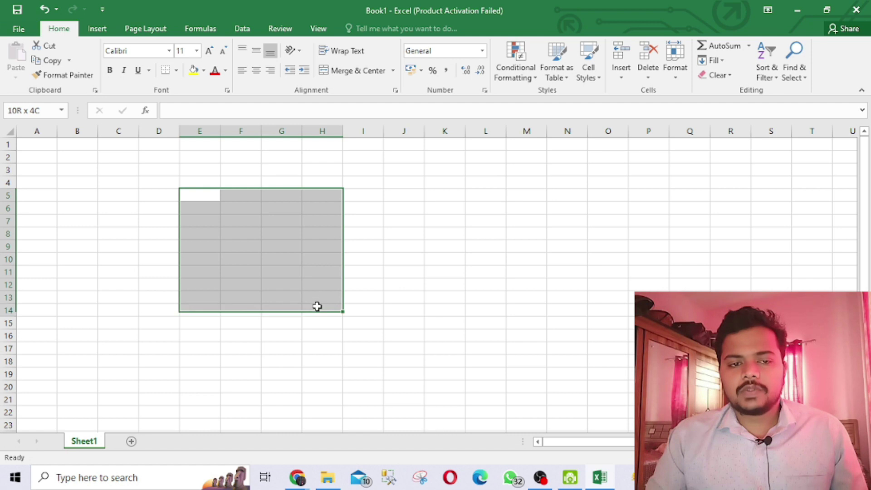
pyautogui.click(176, 71)
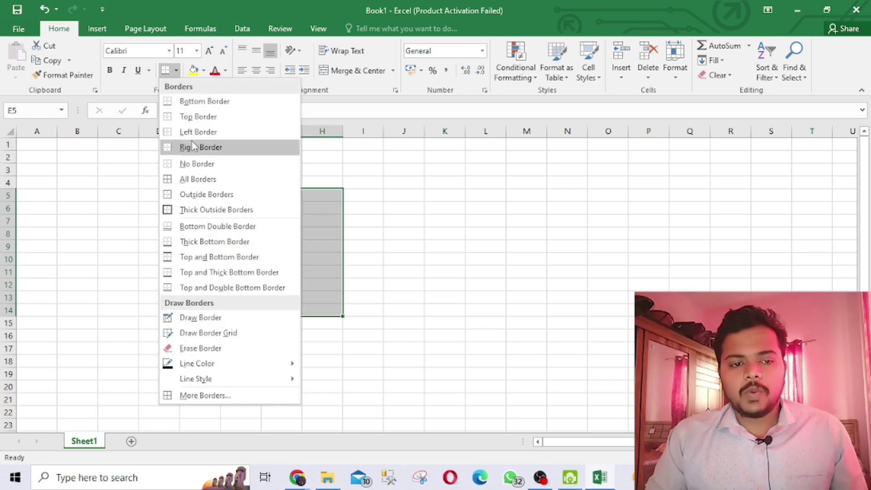
pyautogui.click(195, 179)
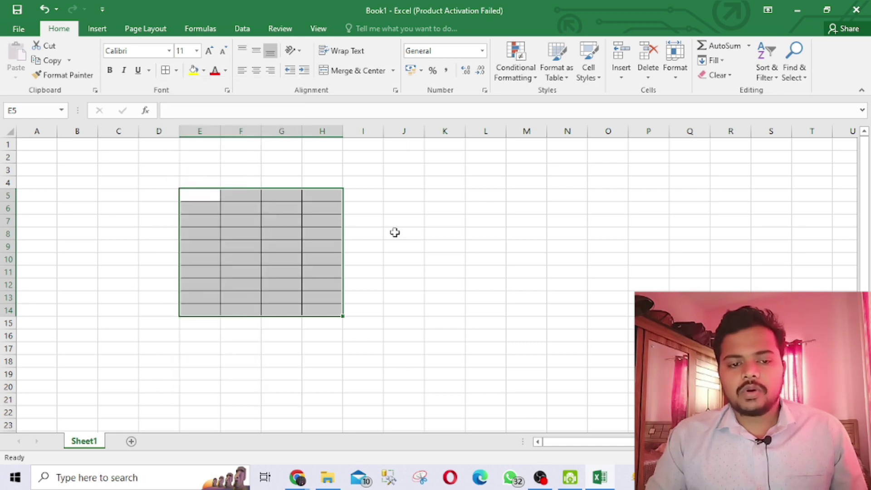
pyautogui.click(486, 257)
# Enter the headers No and Name in E5:F5 and widen column F
pyautogui.click(204, 202)
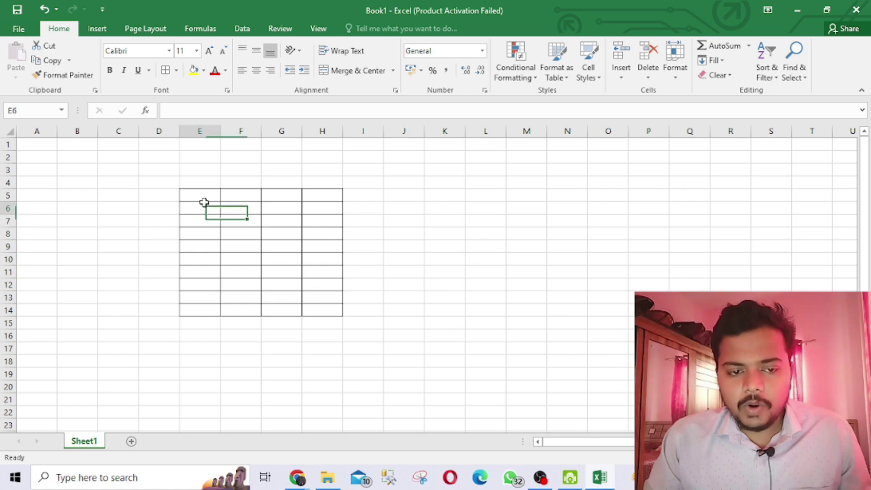
pyautogui.click(215, 193)
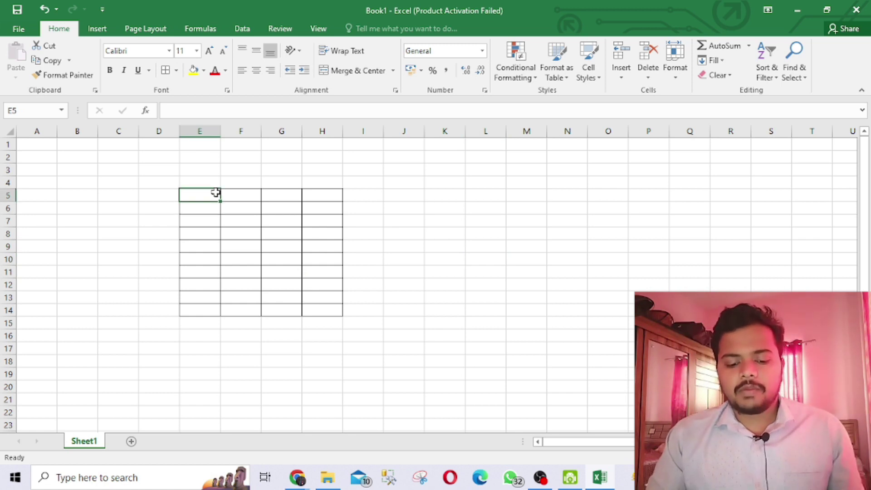
pyautogui.write('No')
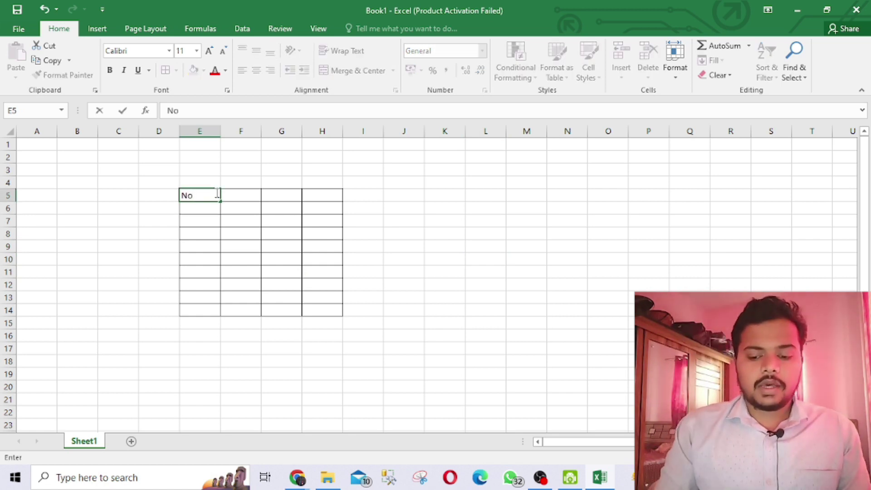
pyautogui.press('Tab')
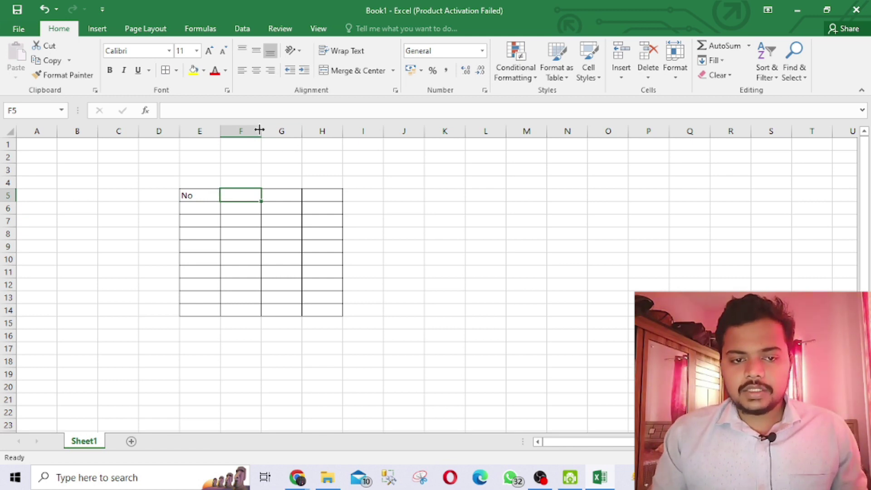
pyautogui.moveTo(262, 130); pyautogui.dragTo(575, 127)
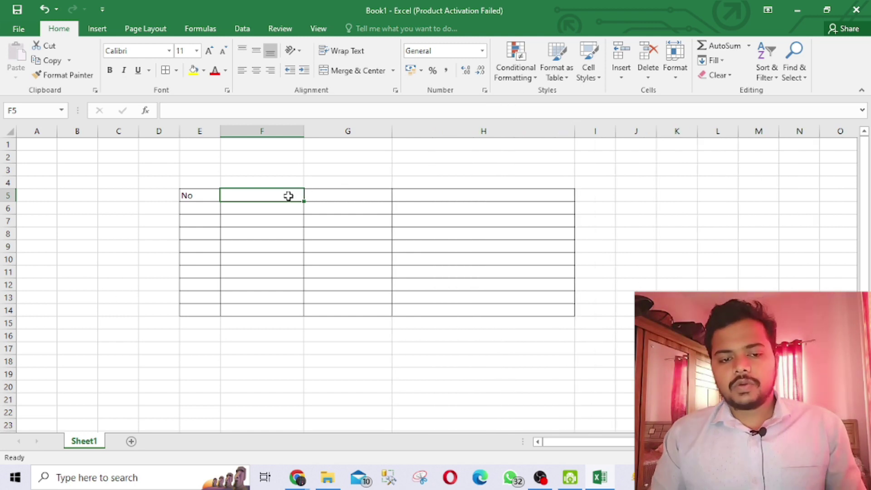
pyautogui.write('N')
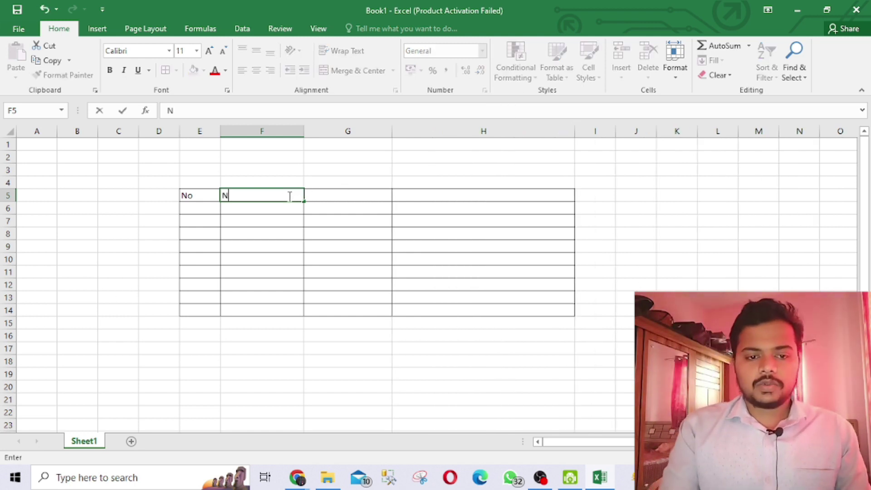
pyautogui.write('ame')
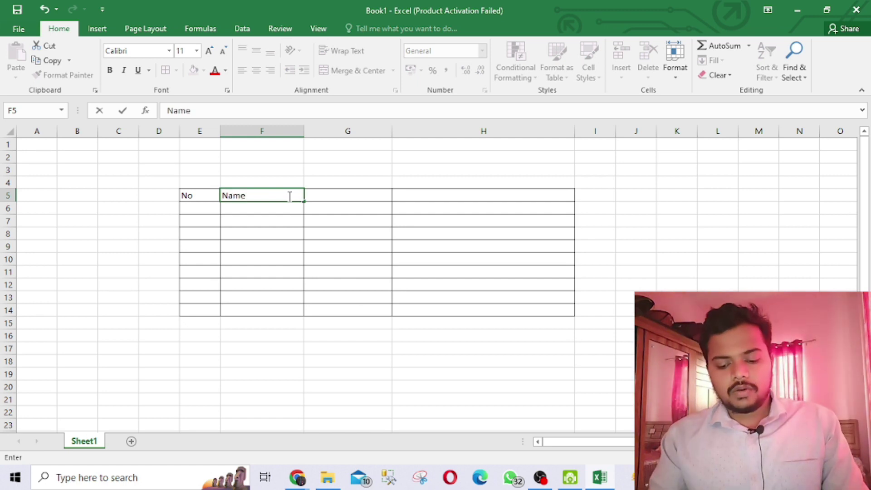
pyautogui.press('Tab')
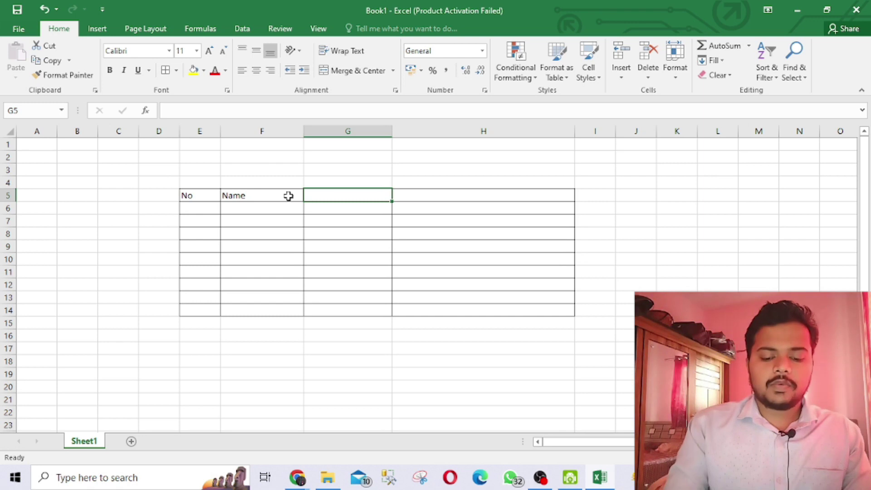
# Enter the headers Contact and Address in G5 and H5
pyautogui.write('conta')
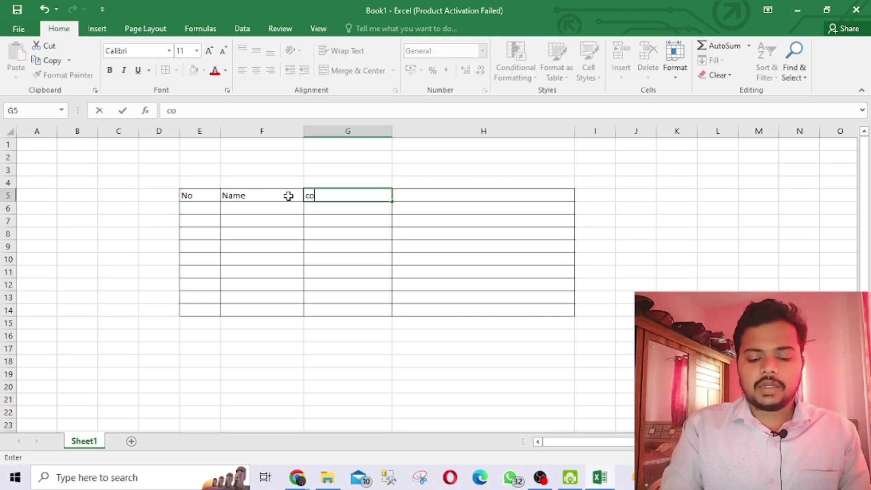
pyautogui.press('BackSpace')
pyautogui.press('BackSpace')
pyautogui.press('BackSpace')
pyautogui.press('BackSpace')
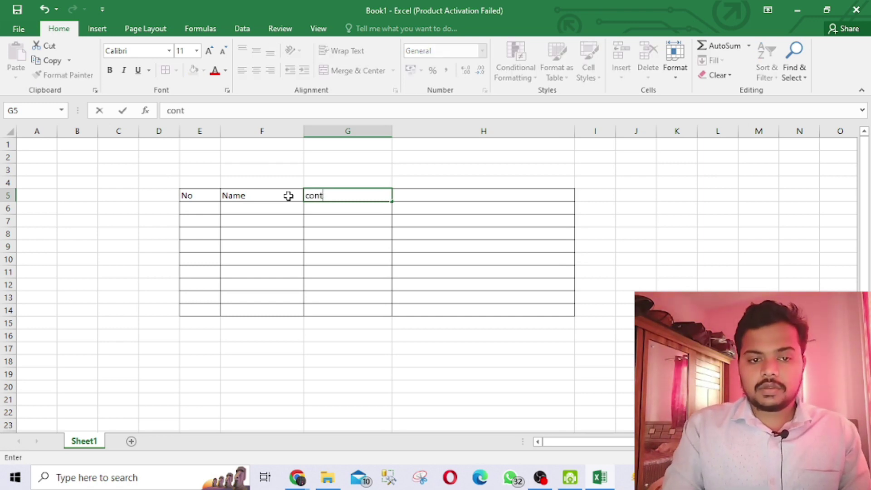
pyautogui.write('Contact')
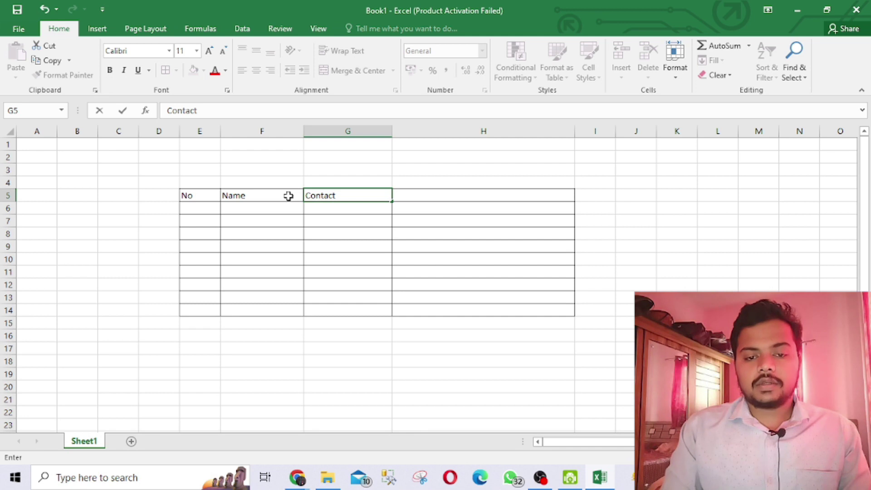
pyautogui.click(426, 195)
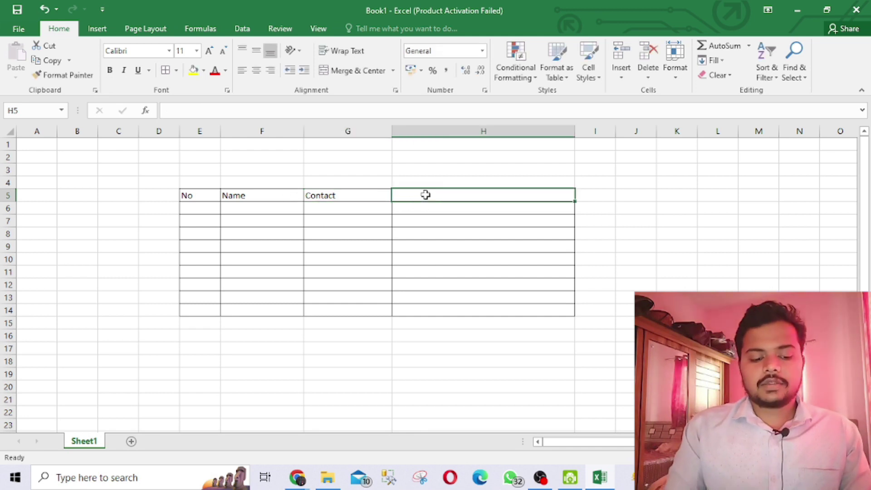
pyautogui.write('A')
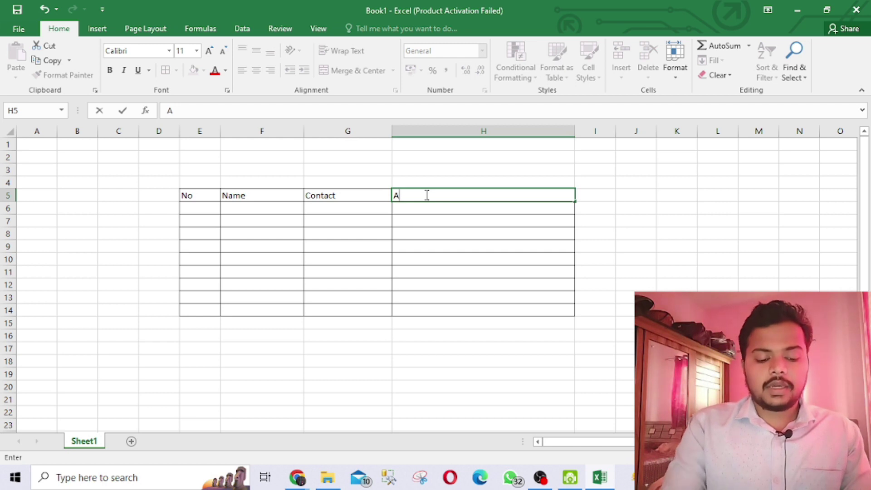
pyautogui.write('ddress')
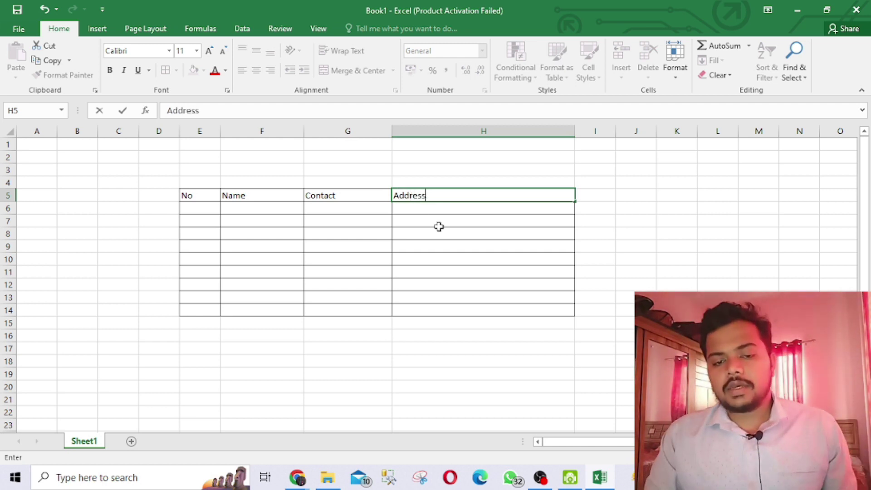
pyautogui.click(439, 223)
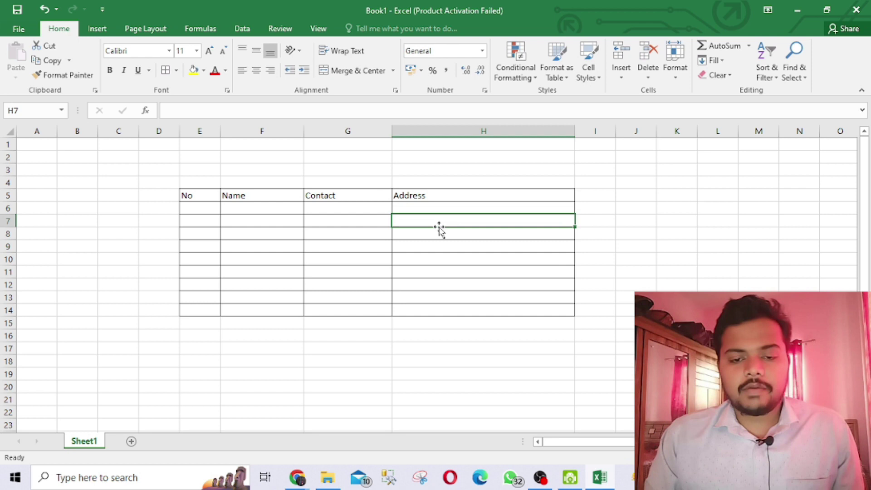
pyautogui.click(190, 197)
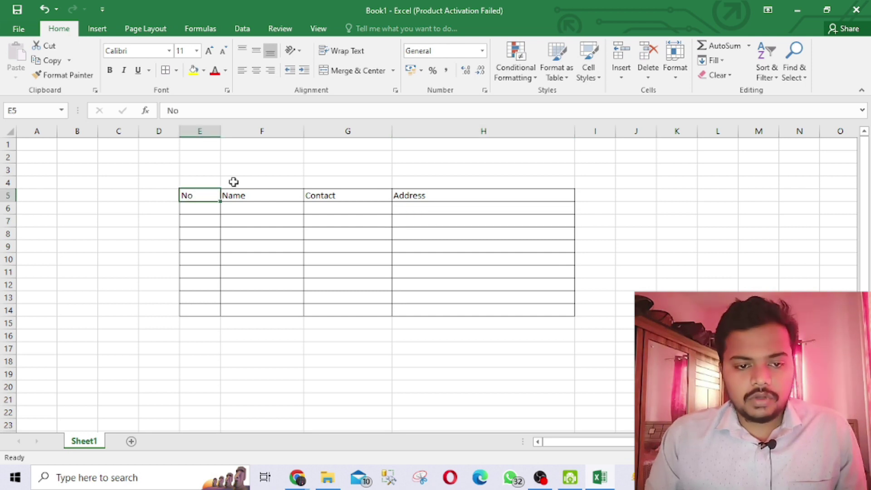
# Type the title STUDENT DETAILS into cell G4
pyautogui.click(306, 181)
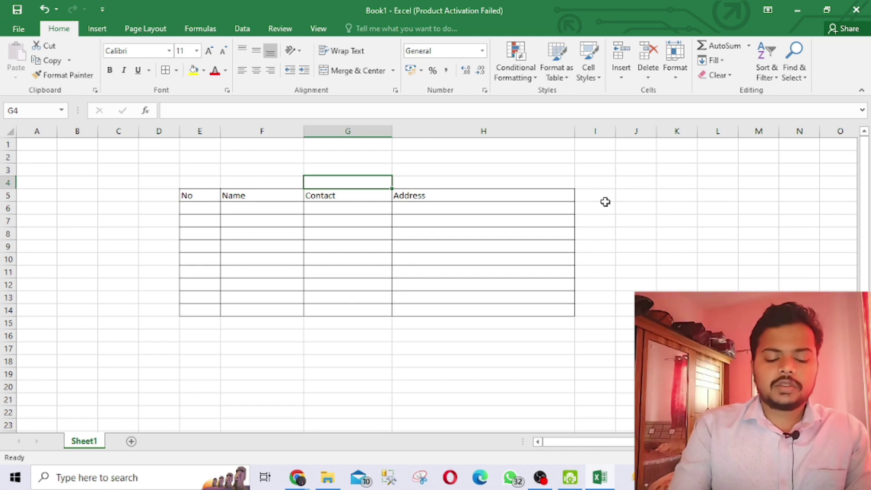
pyautogui.write('st')
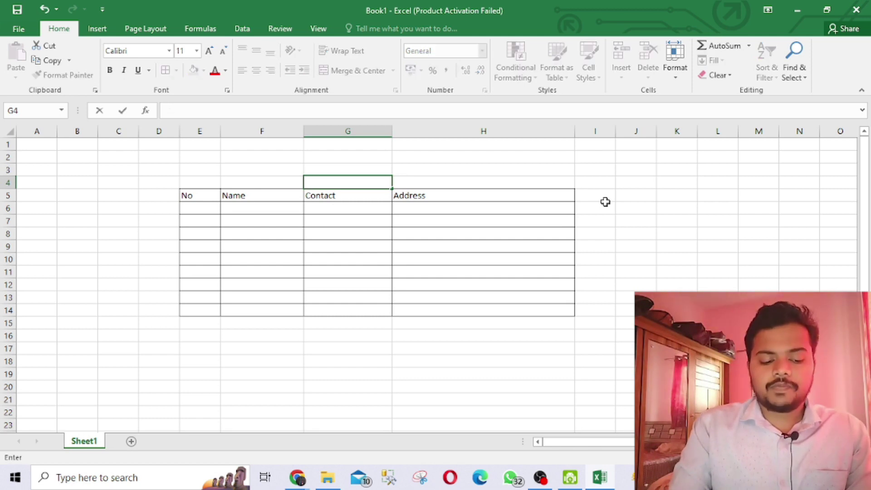
pyautogui.write('STU')
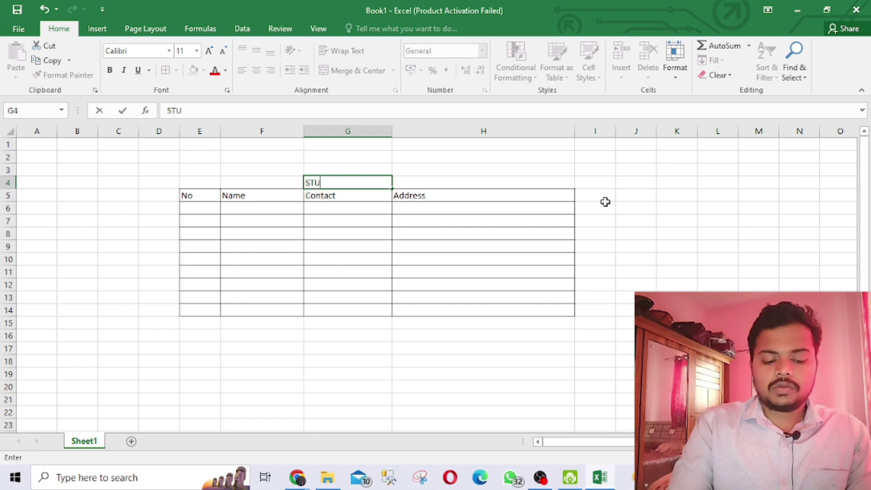
pyautogui.write('DENT')
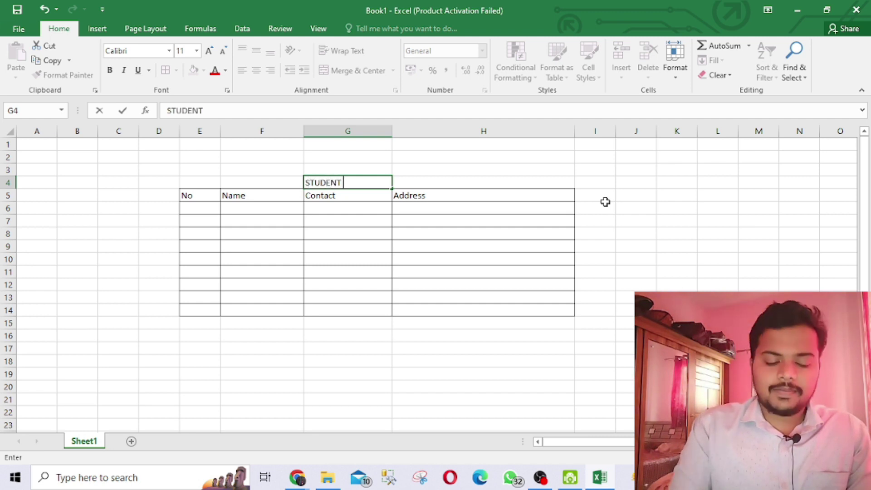
pyautogui.write(' DE')
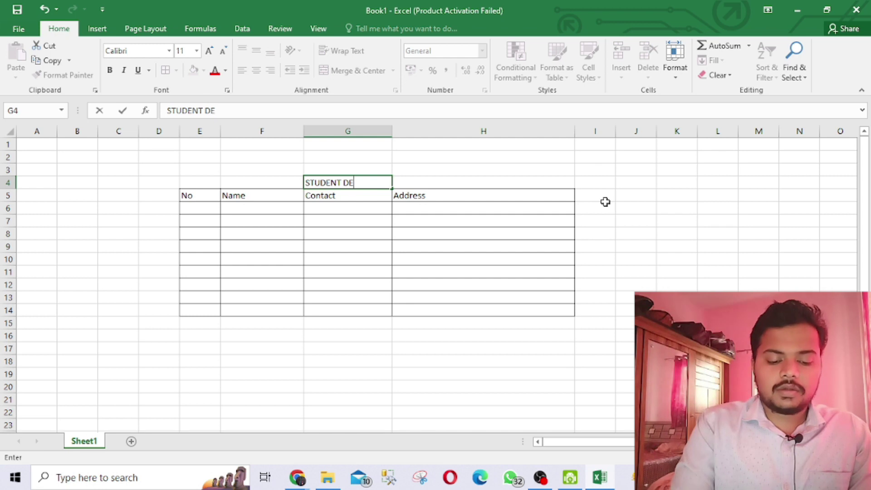
pyautogui.write('TAILS')
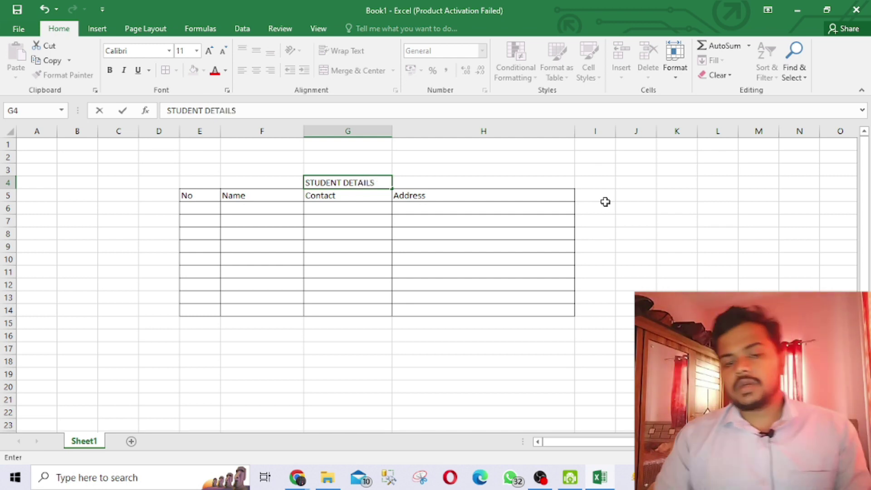
pyautogui.click(543, 222)
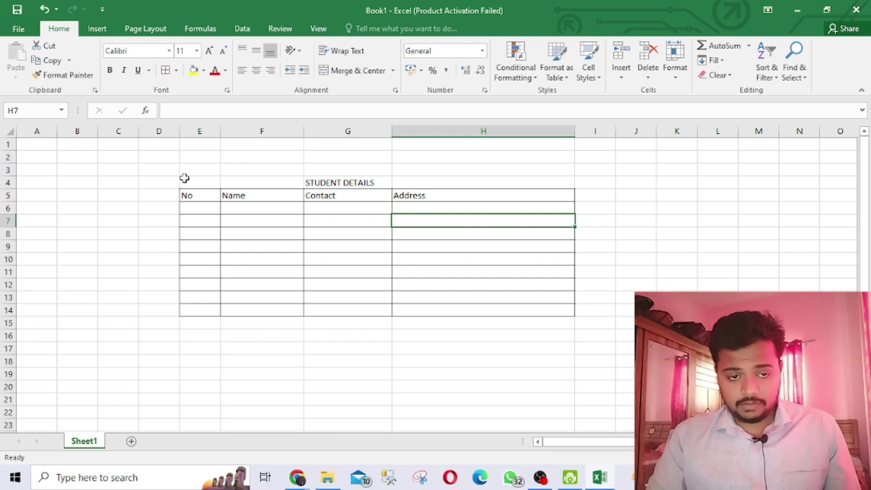
# Merge E3:H4 and centre the title both horizontally and vertically
pyautogui.moveTo(185, 170); pyautogui.dragTo(493, 182)
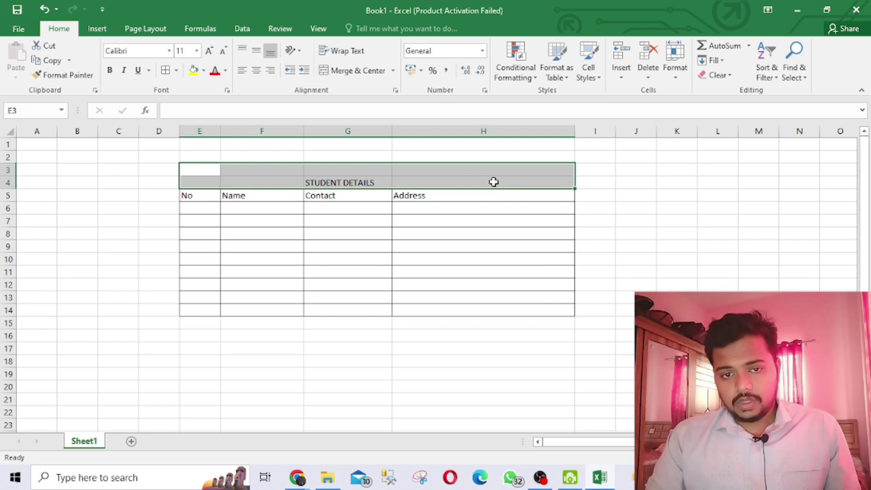
pyautogui.click(370, 77)
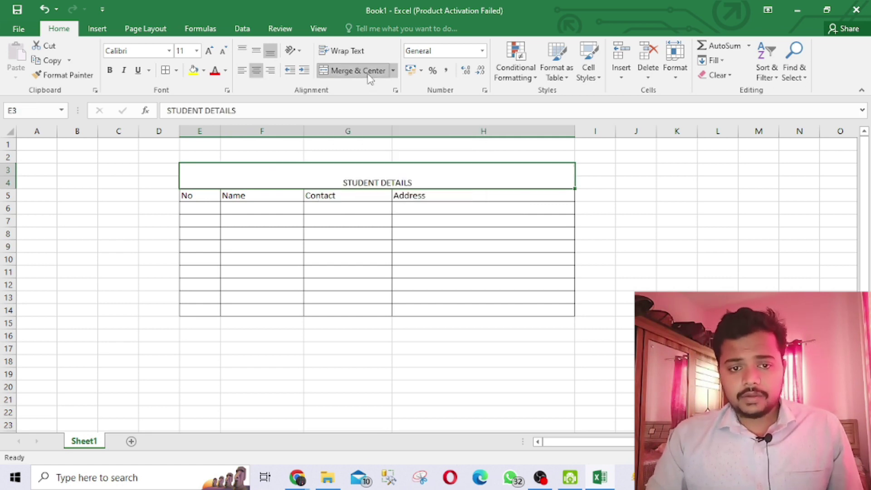
pyautogui.click(253, 52)
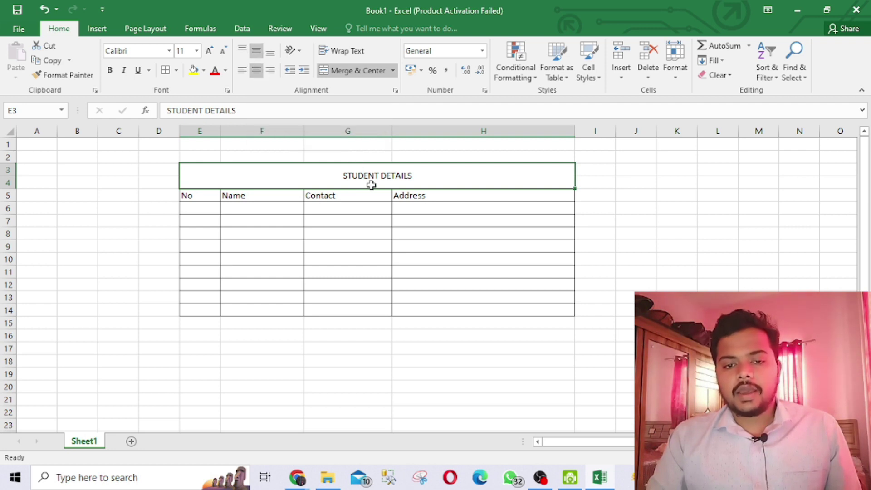
# Format the title in Algerian font, size 24, with a yellow fill
pyautogui.click(169, 51)
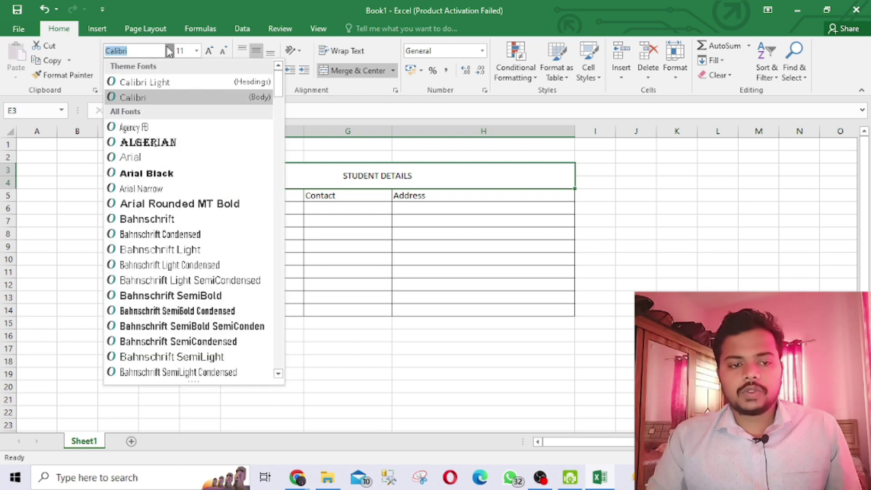
pyautogui.click(149, 143)
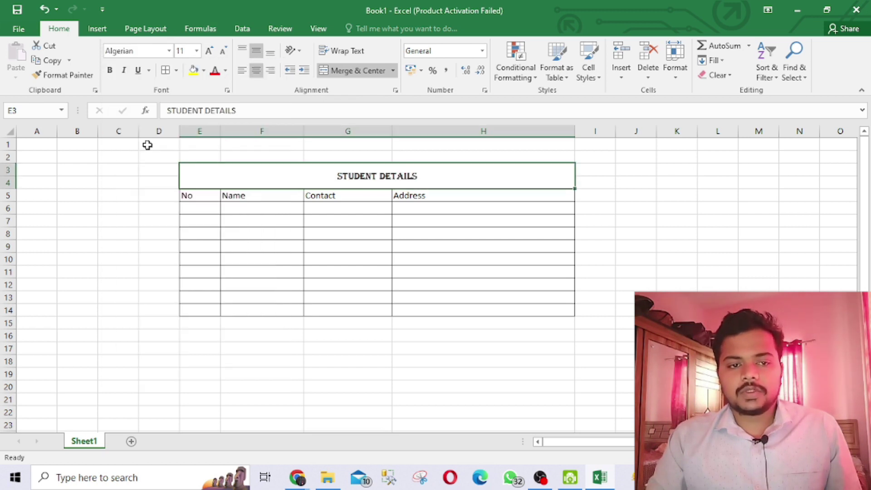
pyautogui.click(196, 51)
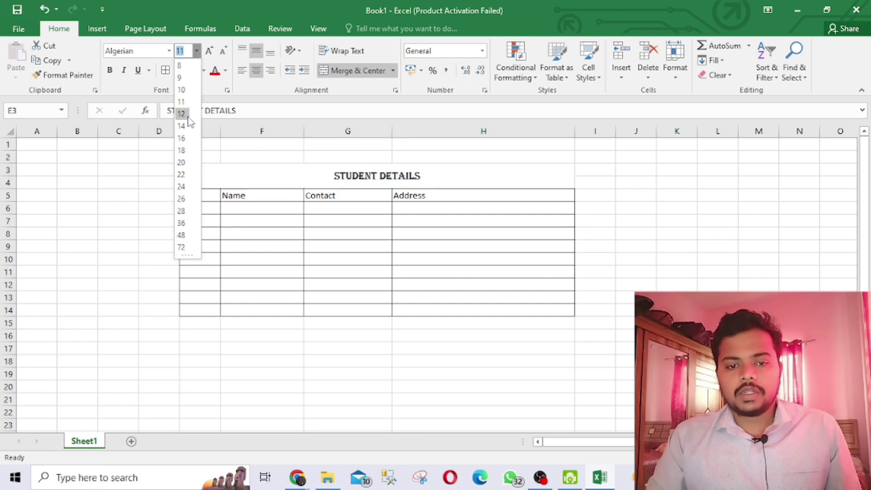
pyautogui.click(182, 187)
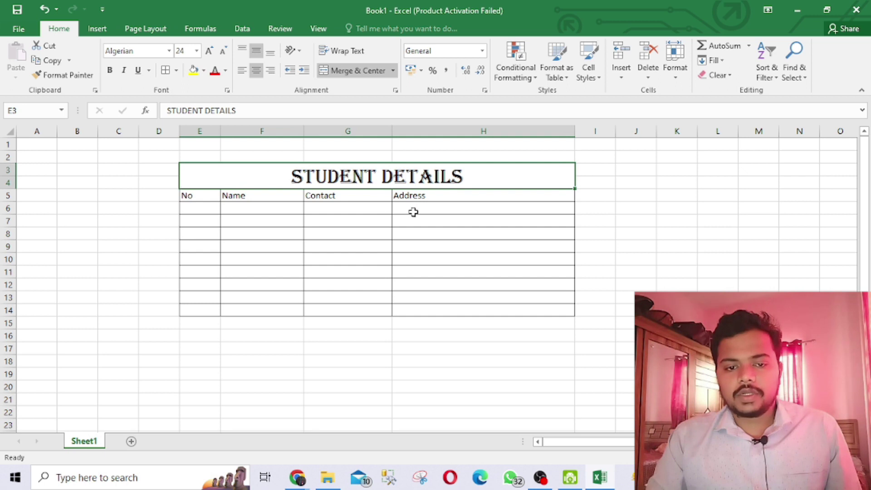
pyautogui.click(193, 71)
pyautogui.click(360, 220)
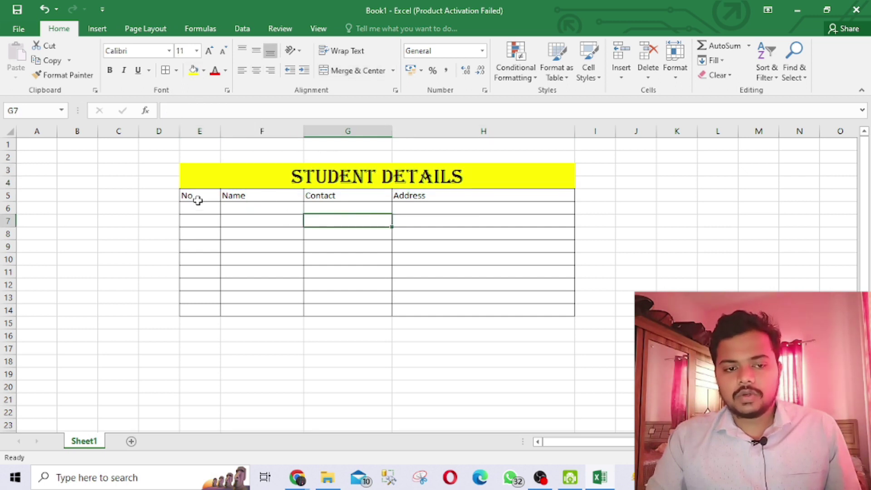
# Dismiss the merged-cell warning and fill header row E5:H5 with light green
pyautogui.moveTo(197, 196); pyautogui.dragTo(272, 199)
pyautogui.moveTo(273, 202); pyautogui.dragTo(422, 195)
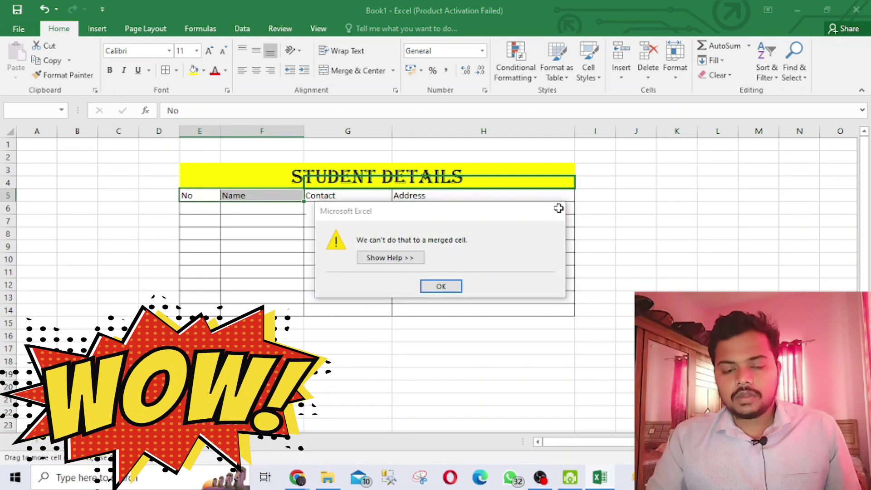
pyautogui.click(559, 207)
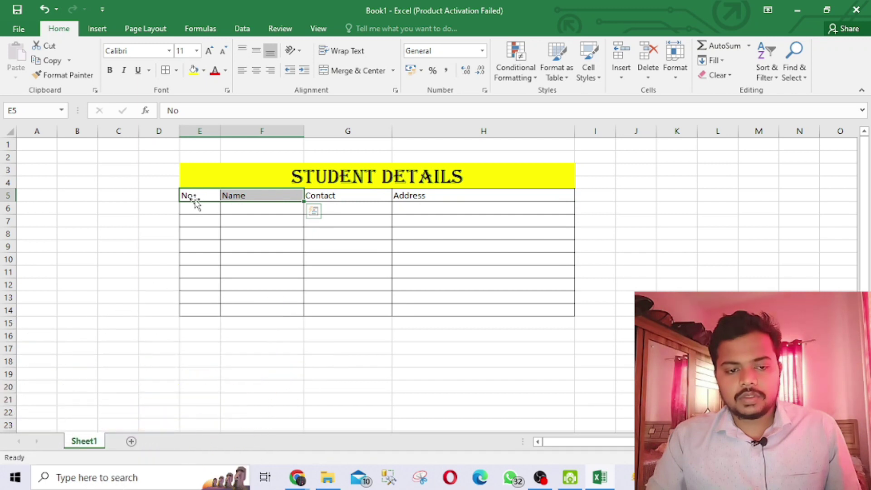
pyautogui.click(200, 234)
pyautogui.click(194, 195)
pyautogui.moveTo(194, 194); pyautogui.dragTo(454, 197)
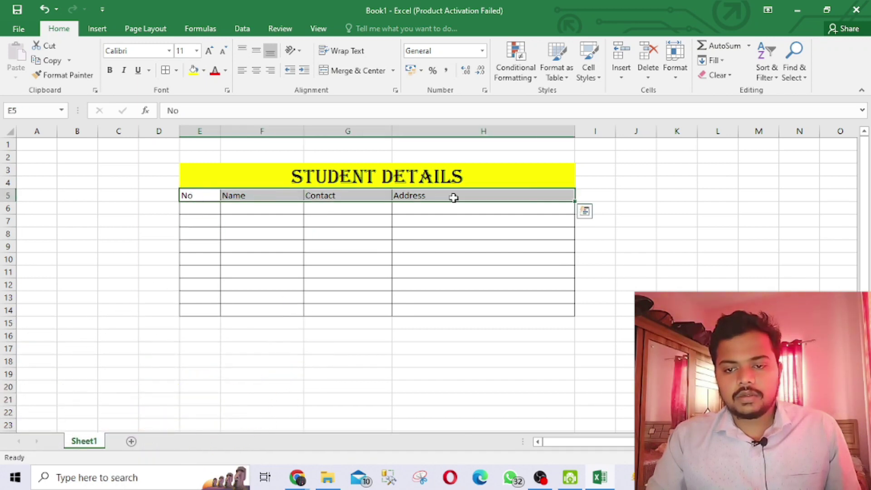
pyautogui.click(203, 71)
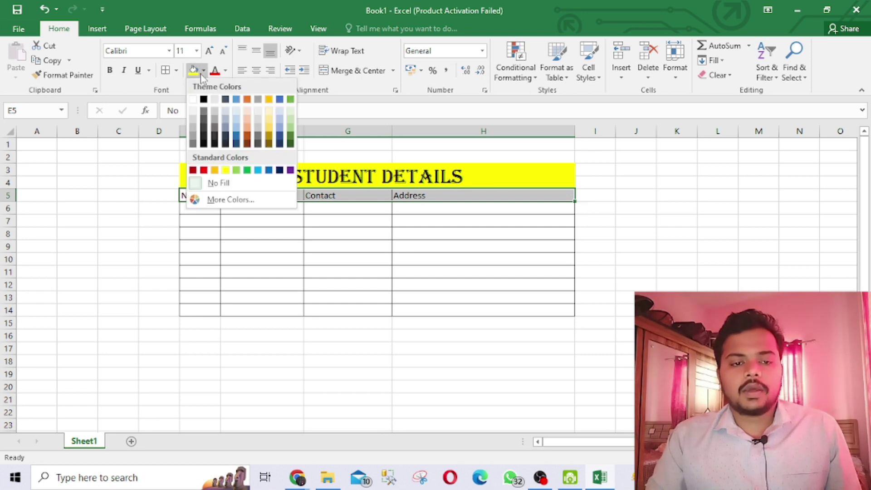
pyautogui.click(236, 171)
pyautogui.click(307, 222)
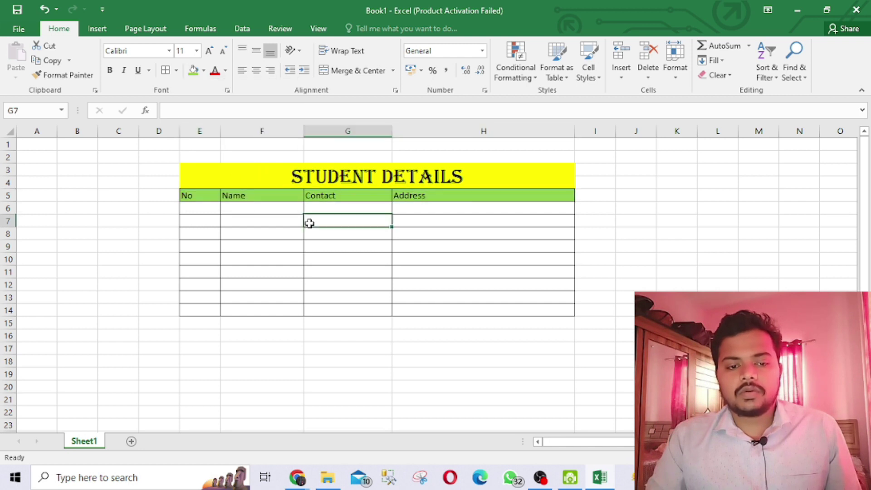
pyautogui.click(209, 194)
pyautogui.moveTo(186, 170); pyautogui.dragTo(335, 311)
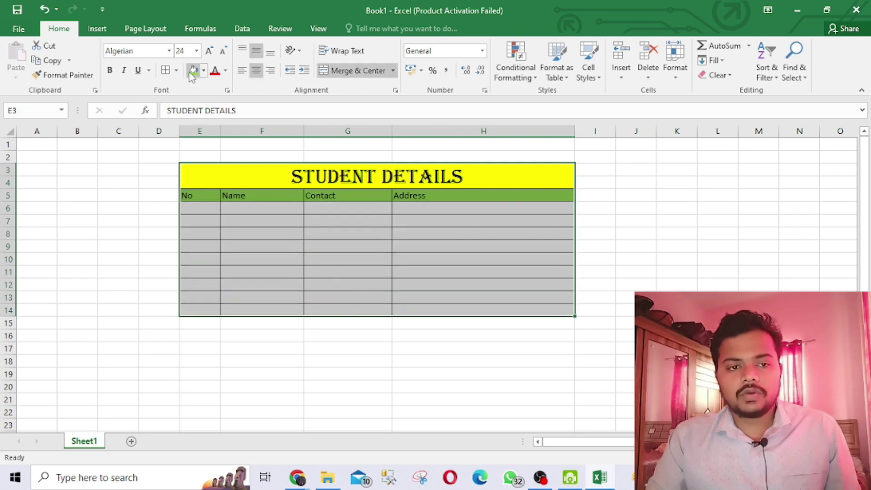
# Enter 1 in E6 and fill a series 1 to 9 down to E14
pyautogui.click(420, 255)
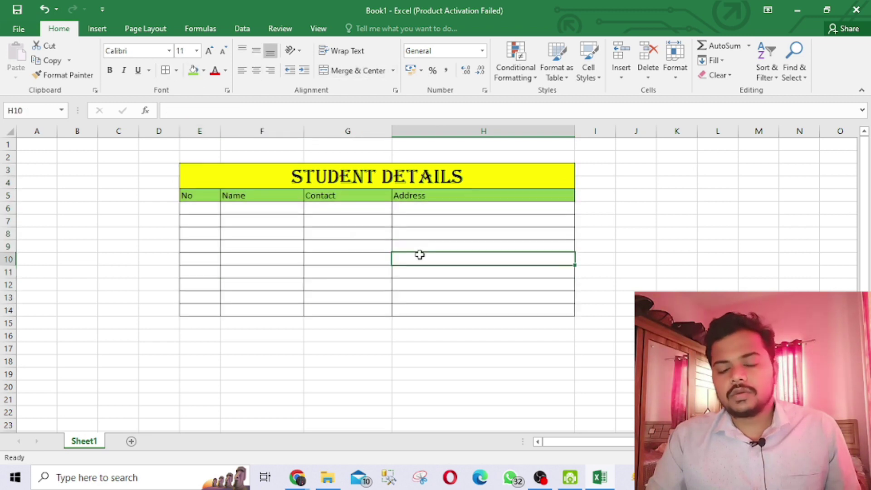
pyautogui.click(762, 282)
pyautogui.click(198, 207)
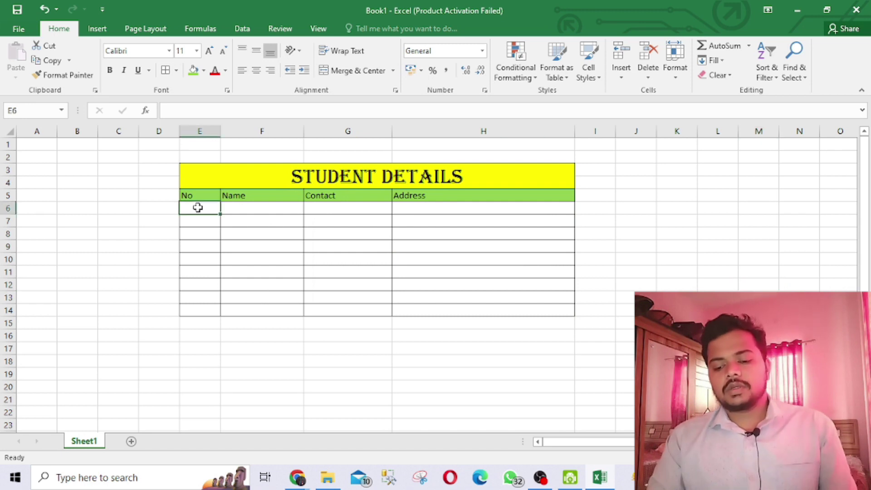
pyautogui.write('1')
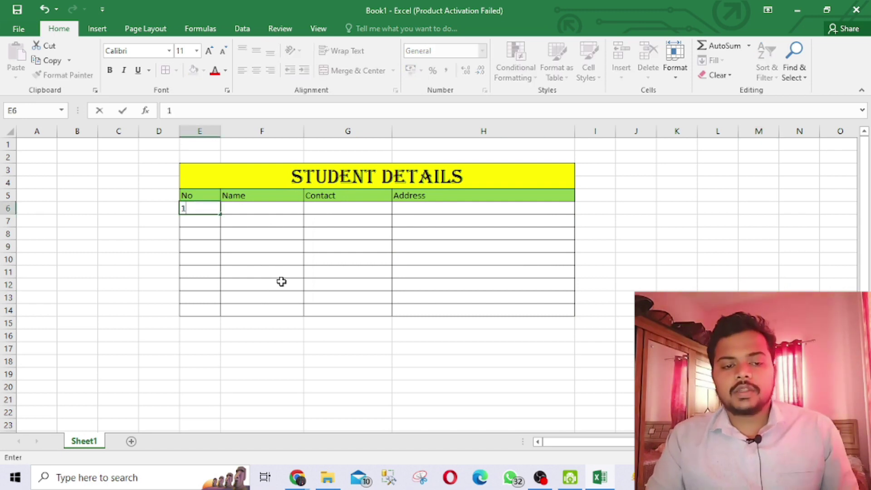
pyautogui.click(116, 244)
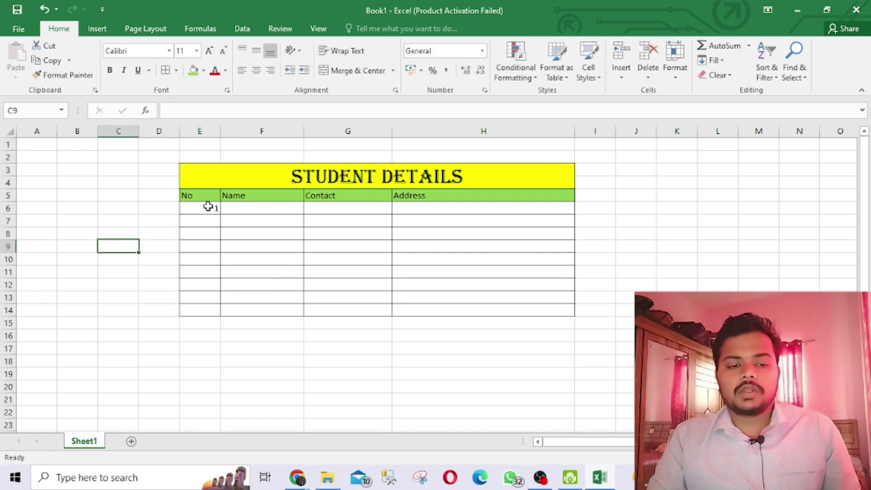
pyautogui.click(208, 206)
pyautogui.moveTo(220, 213); pyautogui.dragTo(223, 320)
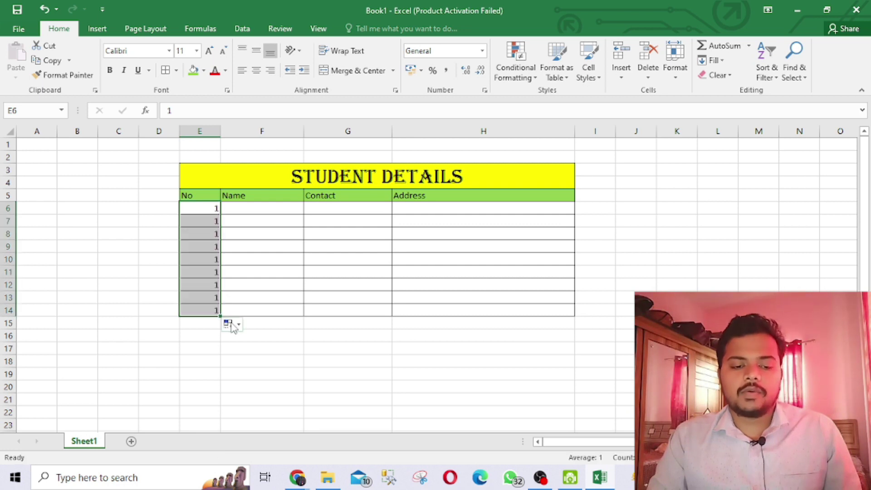
pyautogui.click(231, 324)
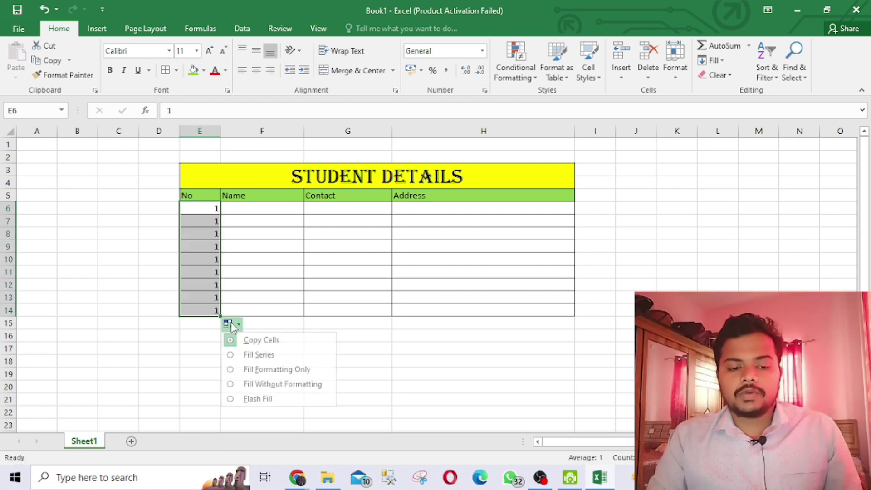
pyautogui.click(249, 356)
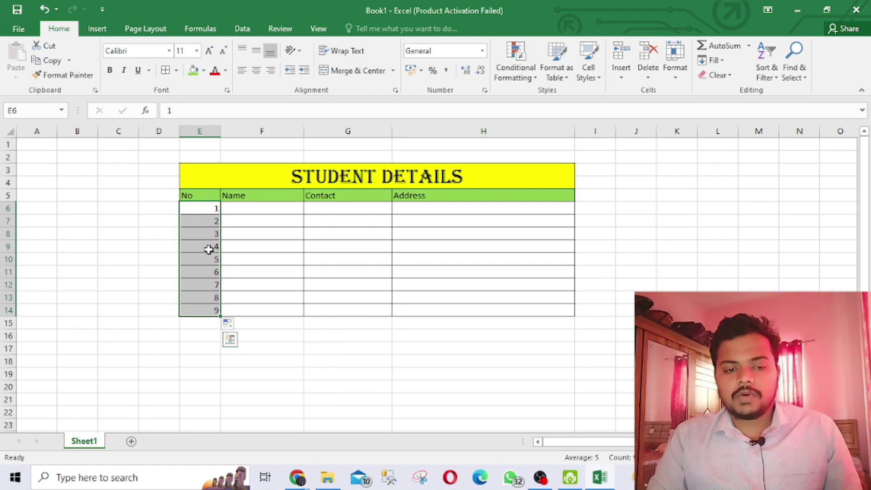
pyautogui.click(237, 211)
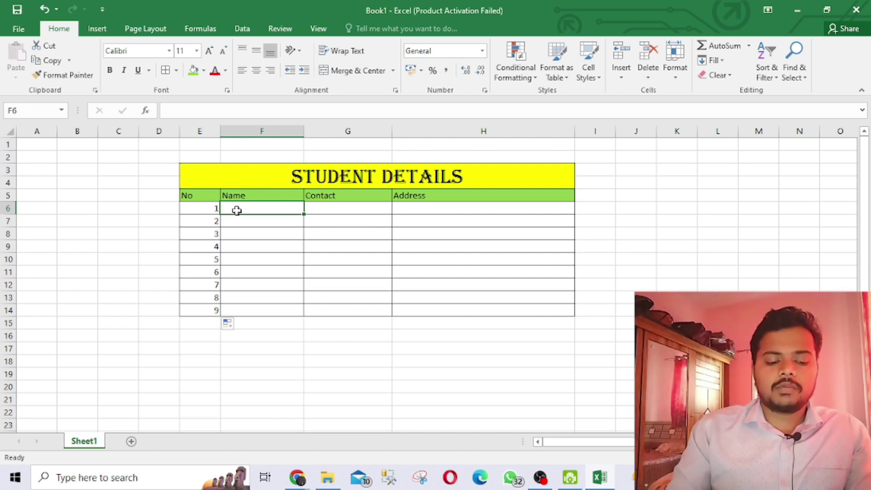
# Enter six student names down the Name column from F6 to F11
pyautogui.write('D')
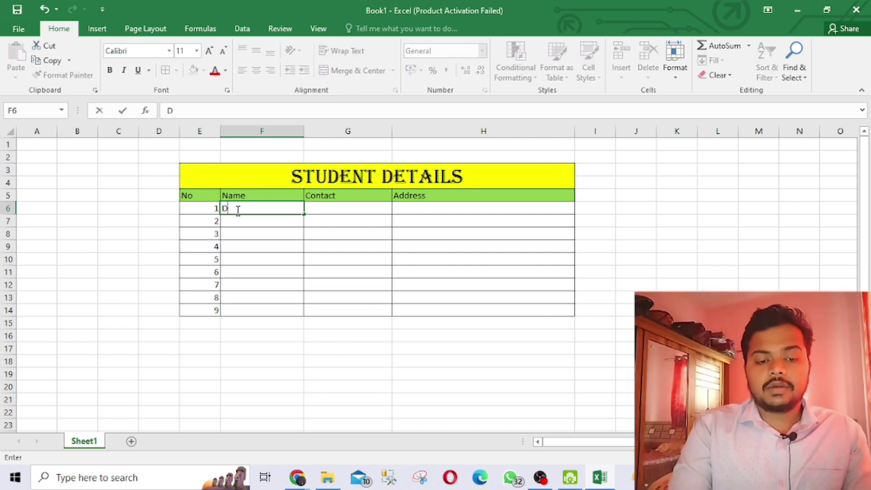
pyautogui.write('avid')
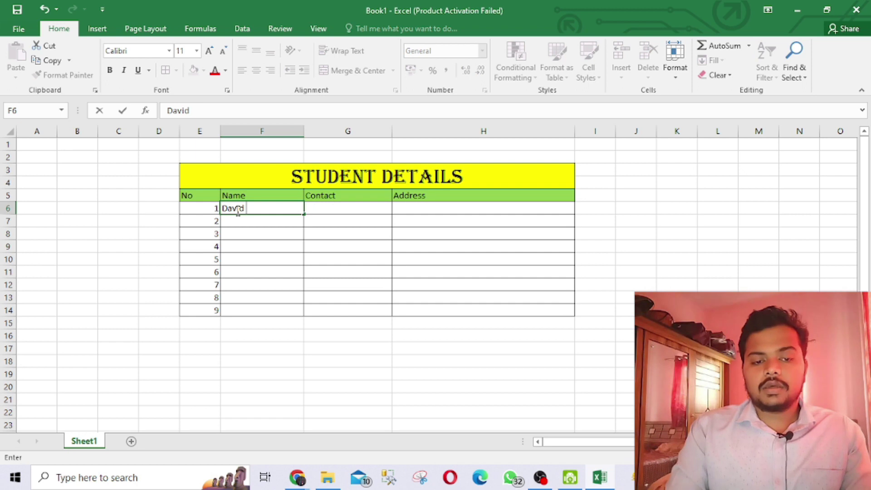
pyautogui.press('Tab')
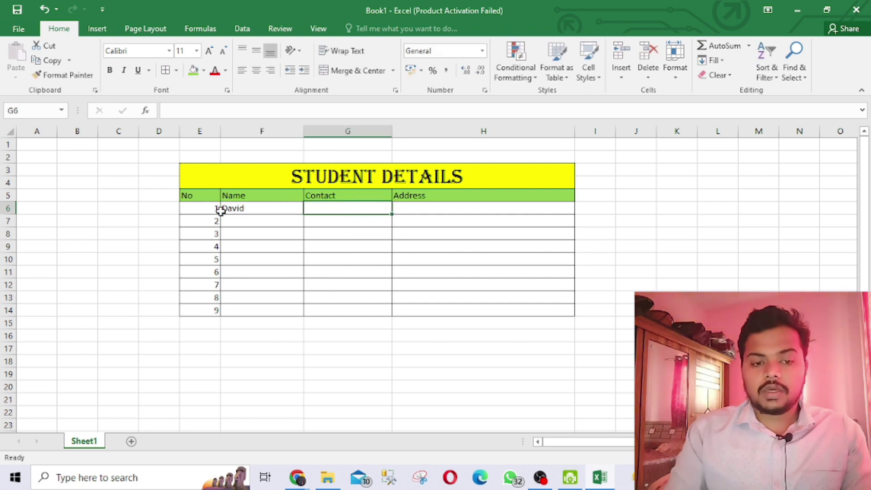
pyautogui.click(248, 219)
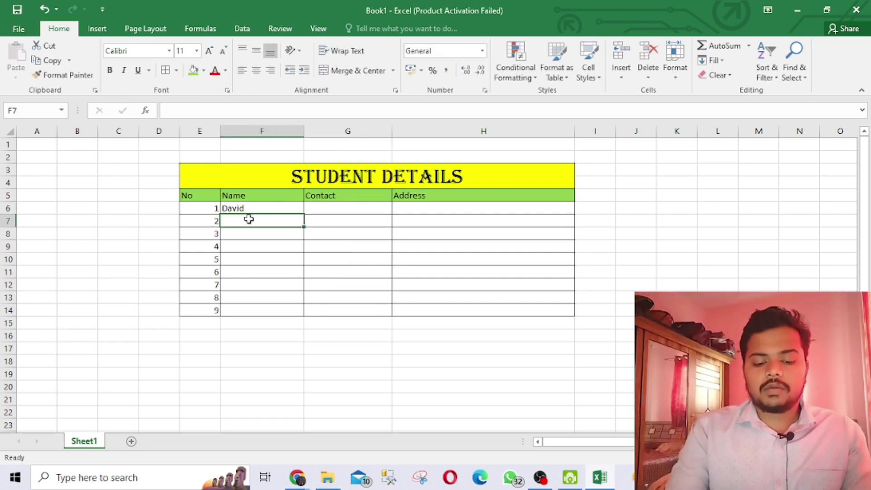
pyautogui.write('Rahul')
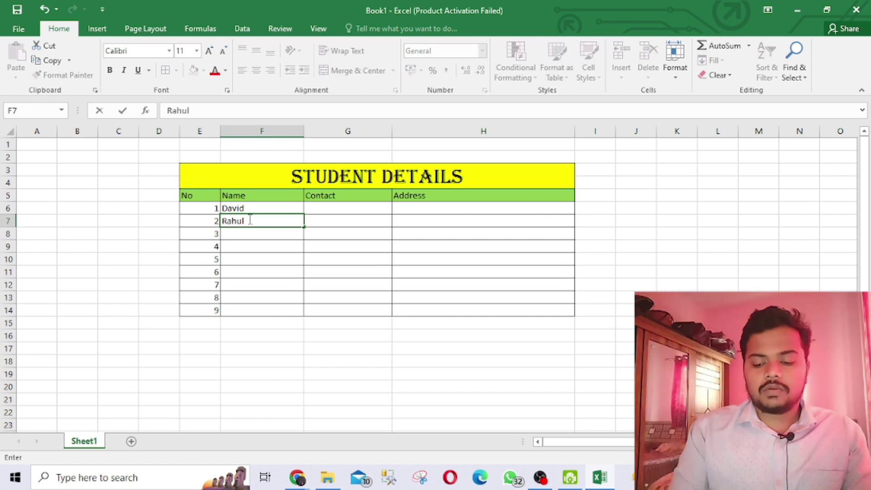
pyautogui.press('Return')
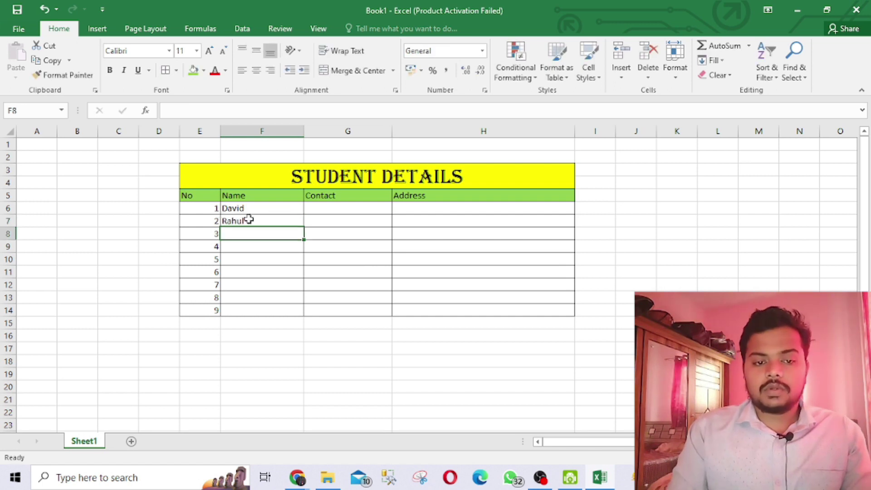
pyautogui.write('deepak')
pyautogui.press('Return')
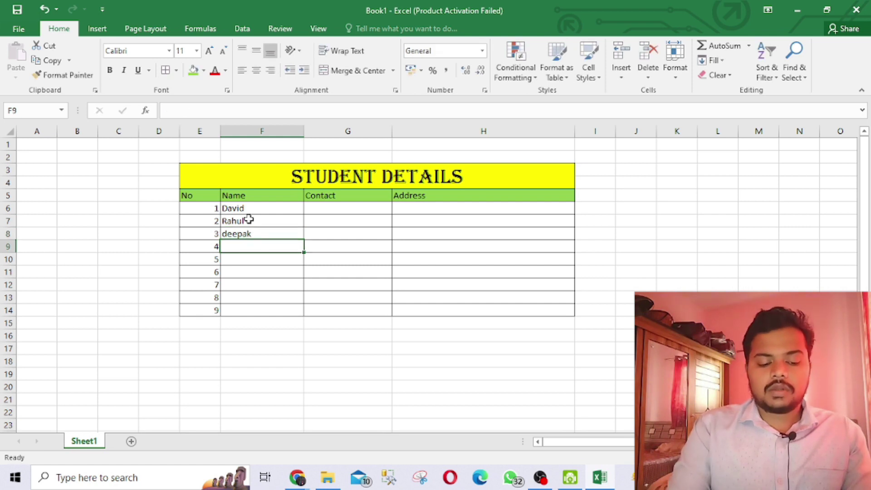
pyautogui.write('shweta')
pyautogui.press('Return')
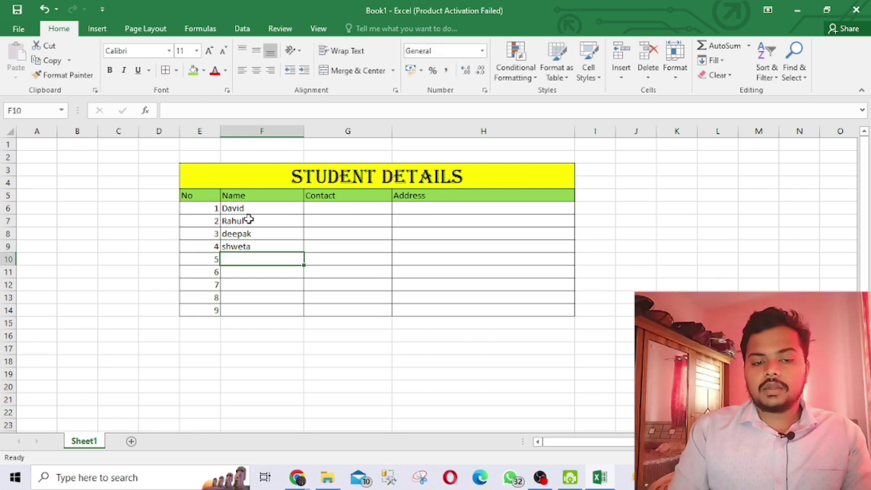
pyautogui.write('pr')
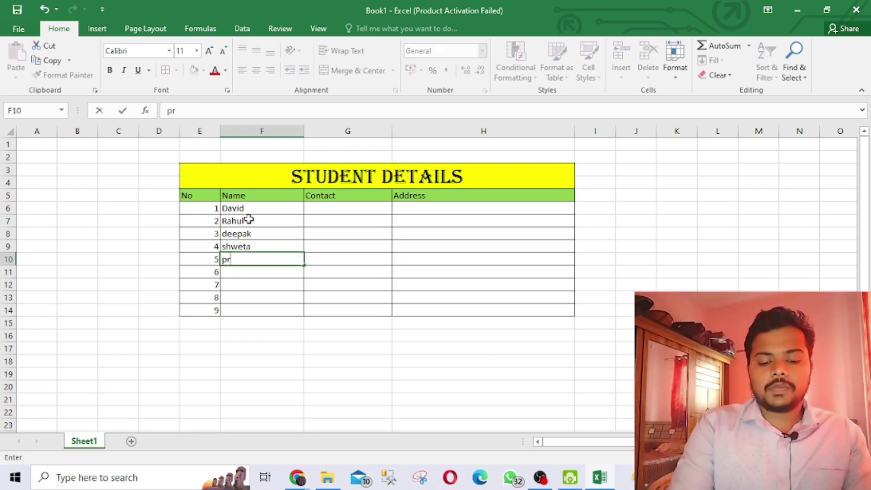
pyautogui.write('iyanka')
pyautogui.press('Return')
pyautogui.write('nidhi')
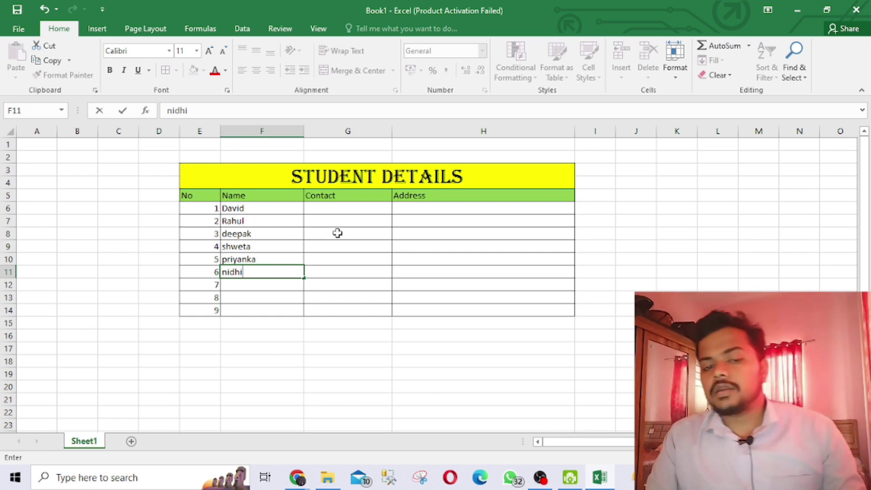
# Fill G6:G9 with contact numbers for the first four students
pyautogui.click(348, 208)
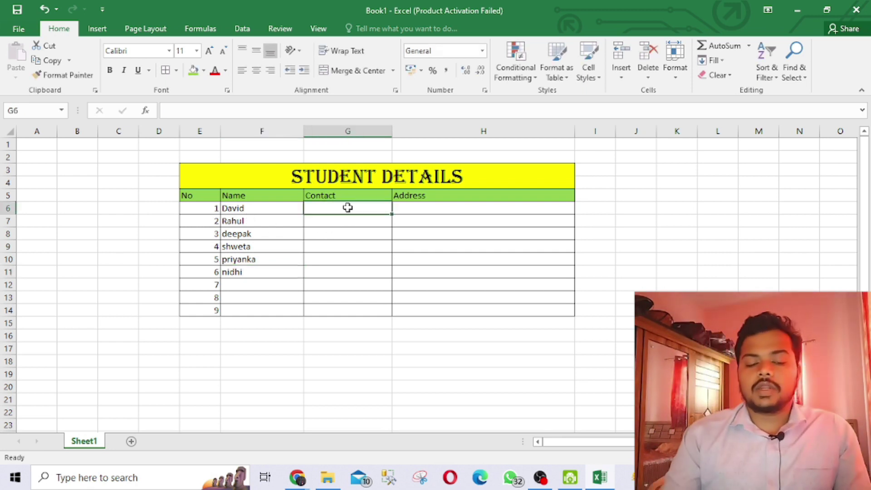
pyautogui.write('56454545')
pyautogui.press('Return')
pyautogui.write('546545')
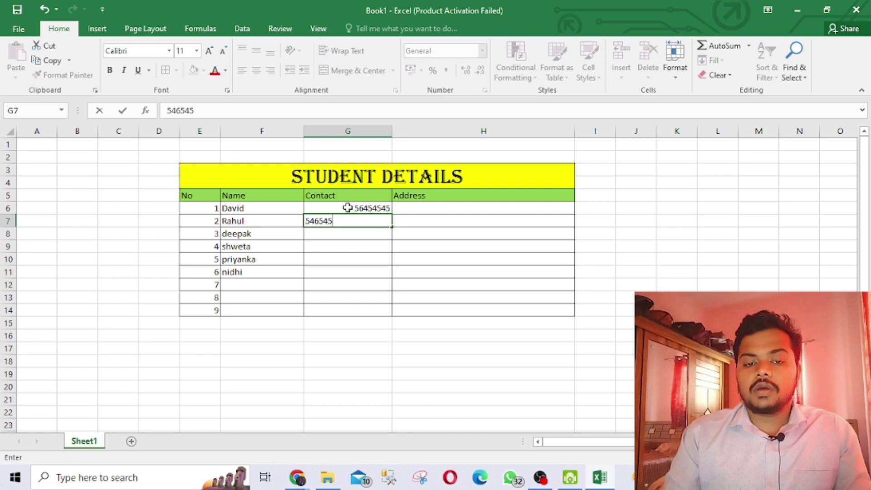
pyautogui.press('Return')
pyautogui.write('45454')
pyautogui.press('Return')
pyautogui.write('4154')
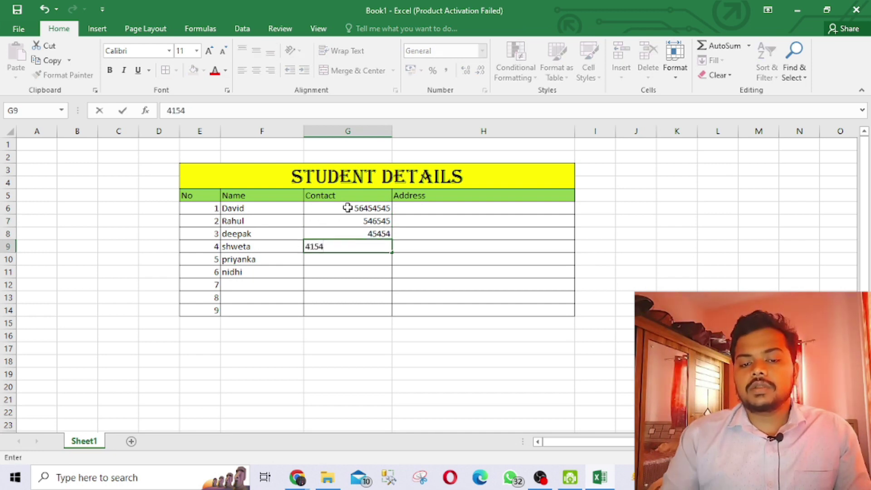
# Fill H6:H8 with addresses for the first three students
pyautogui.click(412, 209)
pyautogui.write('jhhfjhgjhglk')
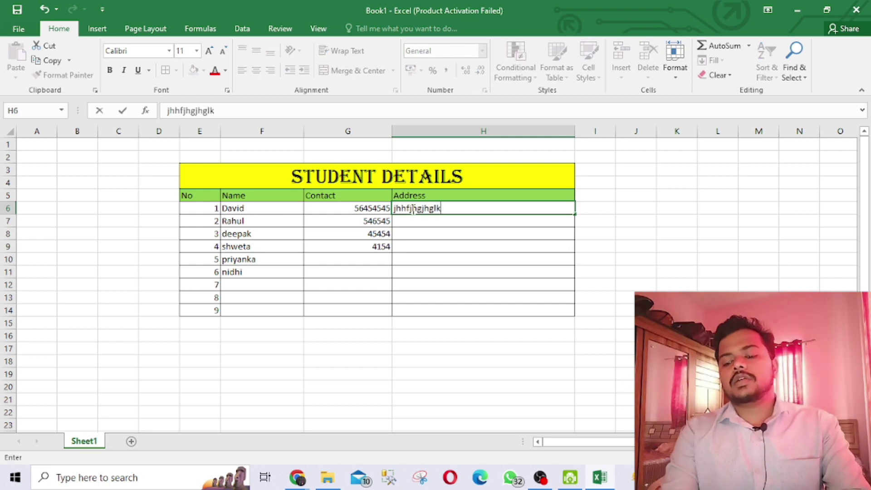
pyautogui.press('Return')
pyautogui.write('gdfgjdjdjgh')
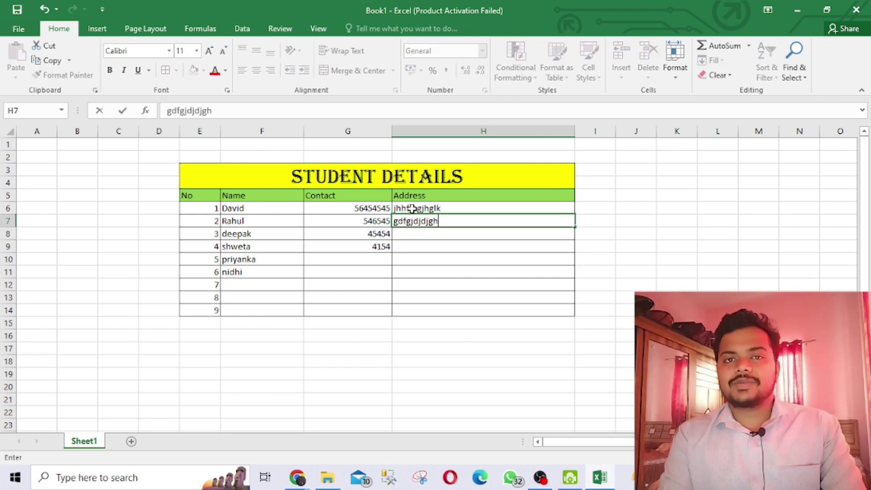
pyautogui.press('Return')
pyautogui.write('gdgddgf')
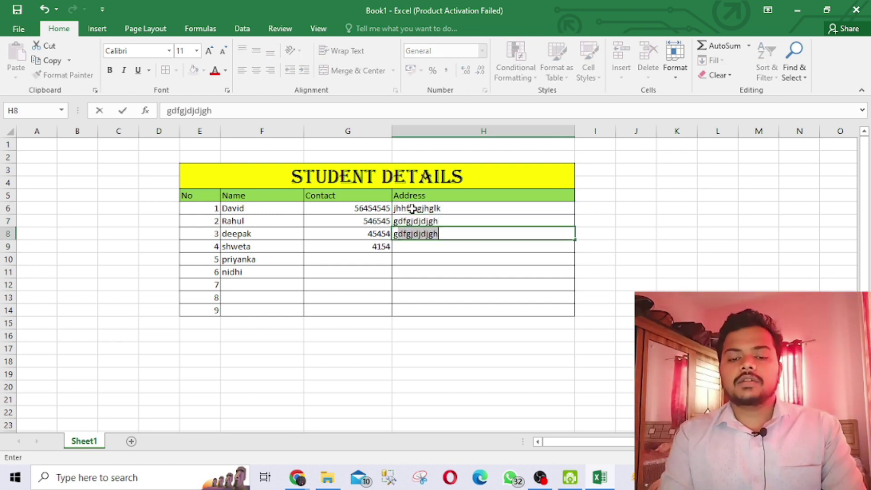
pyautogui.press('Return')
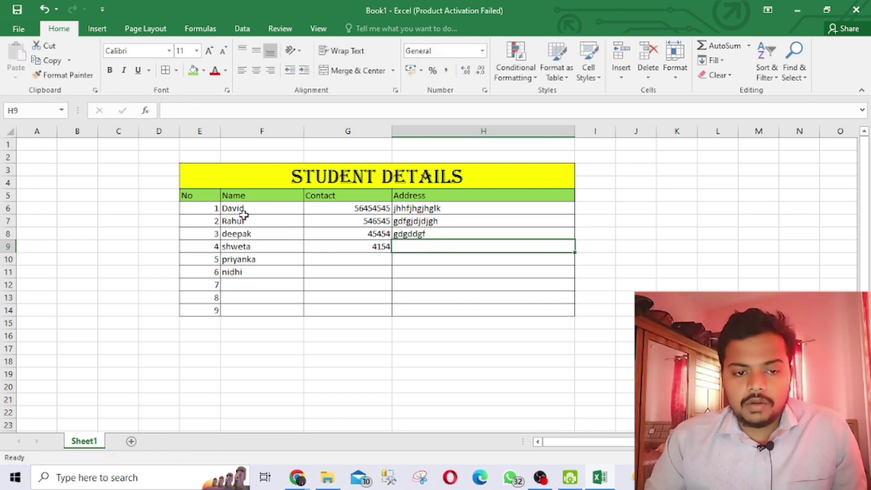
# Center the E5:H14 table contents horizontally and vertically, then go to the File backstage
pyautogui.moveTo(202, 196); pyautogui.dragTo(425, 306)
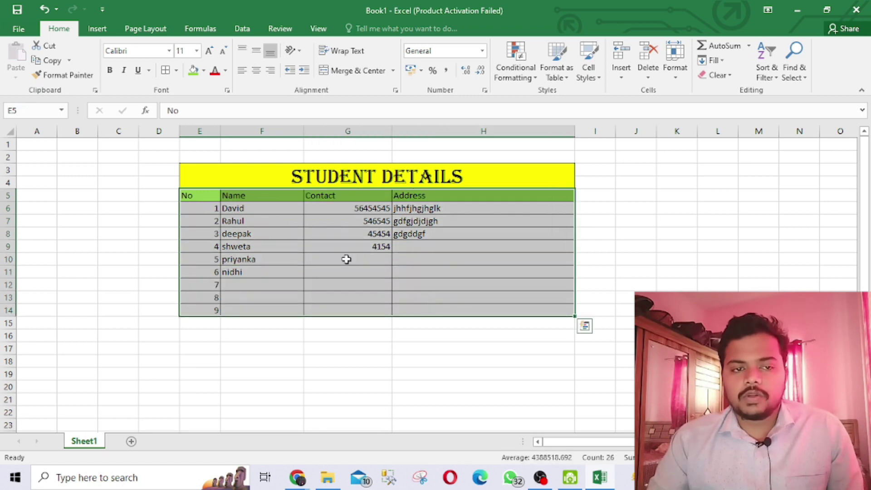
pyautogui.click(258, 75)
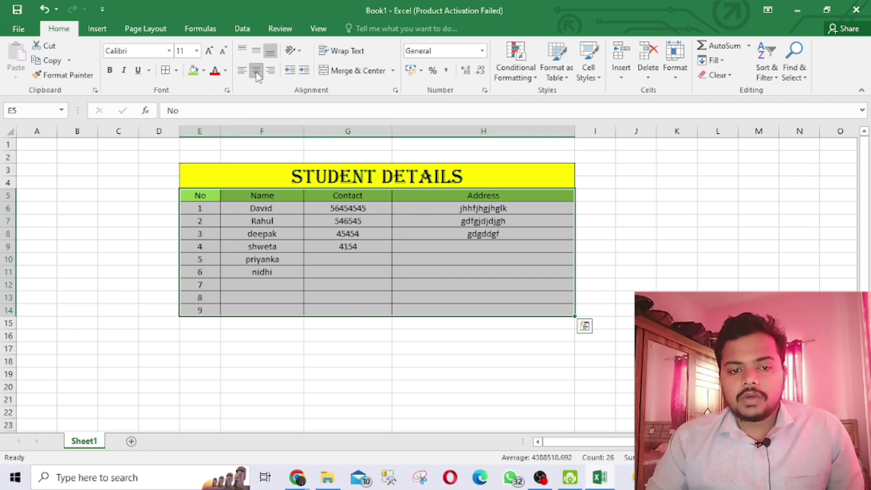
pyautogui.click(256, 51)
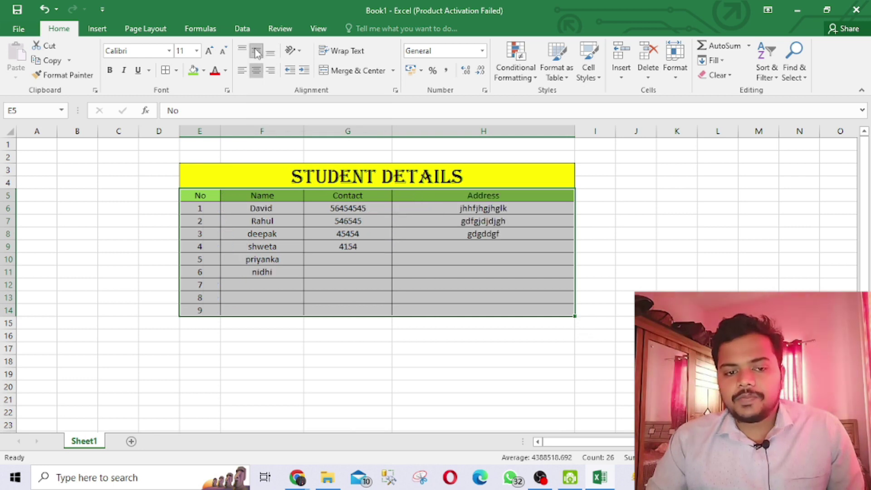
pyautogui.click(356, 244)
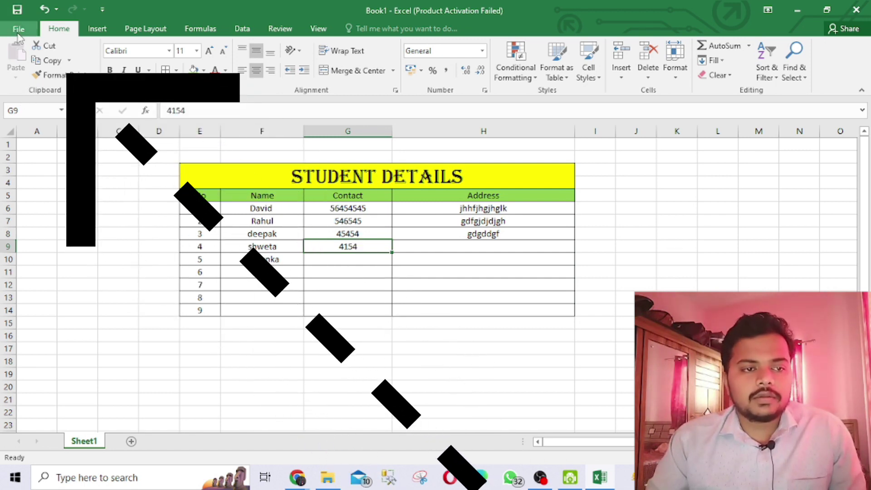
pyautogui.click(20, 32)
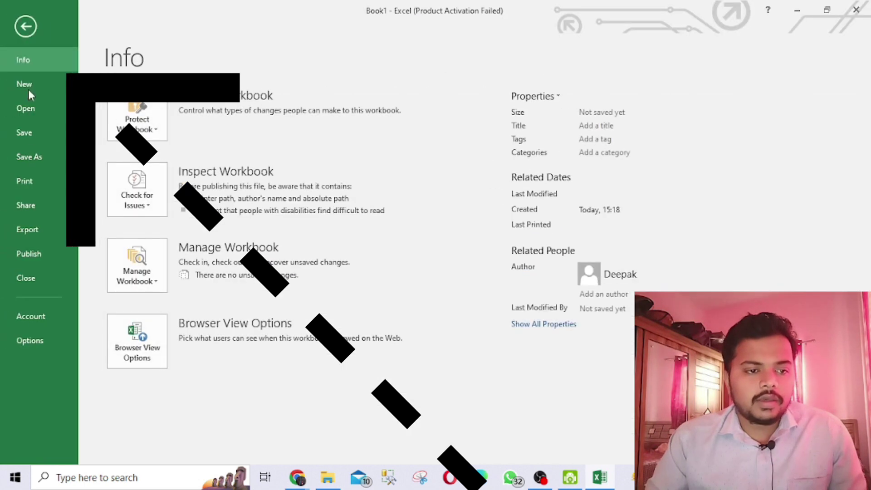
# Save the workbook to the Desktop as 'student information' via Save As
pyautogui.click(29, 157)
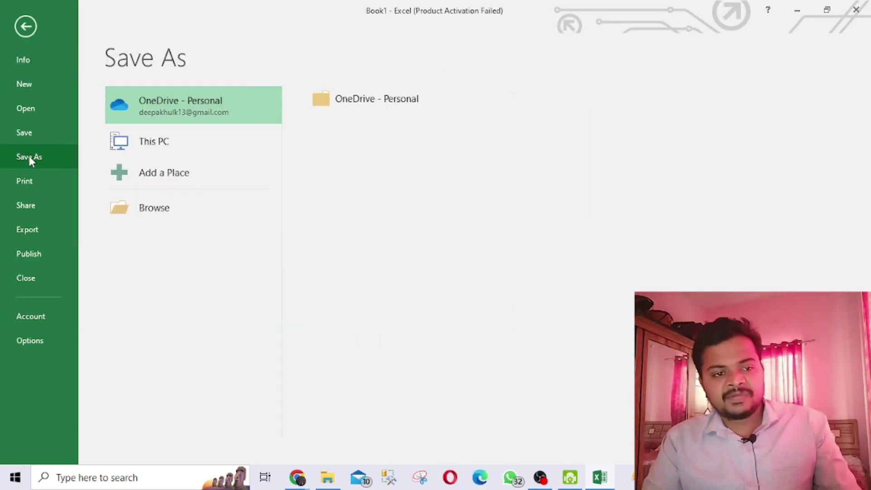
pyautogui.click(119, 209)
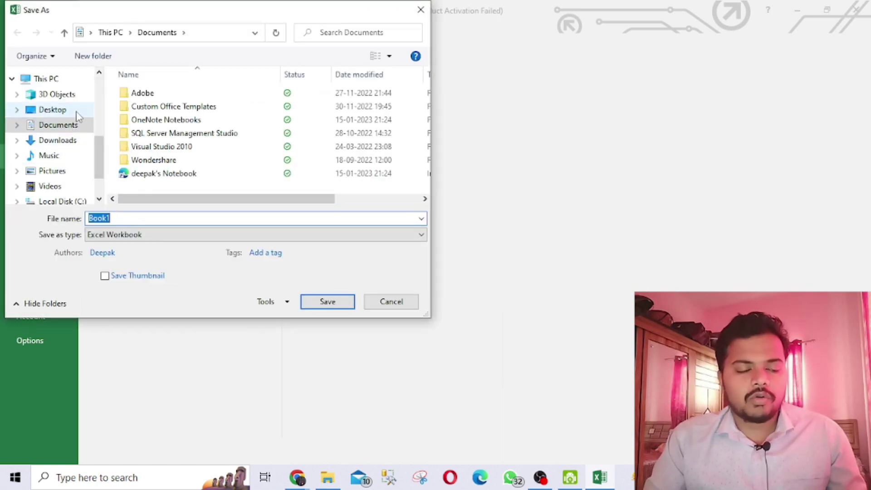
pyautogui.click(76, 112)
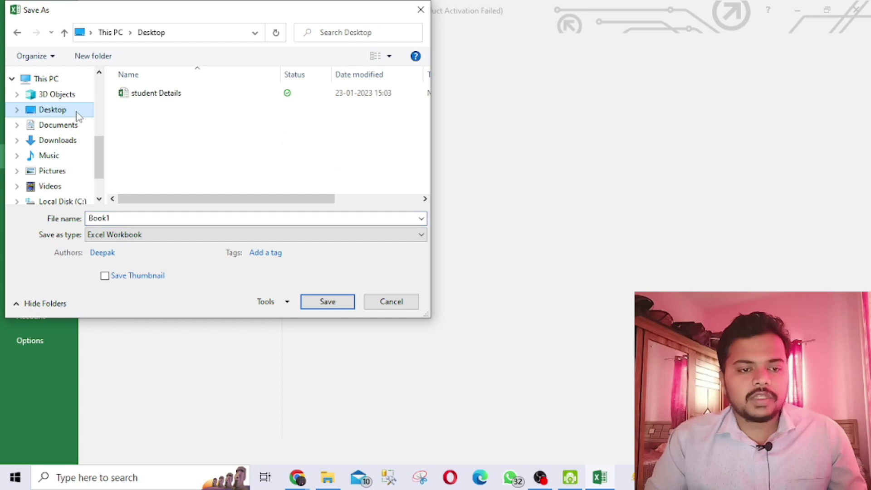
pyautogui.doubleClick(122, 217)
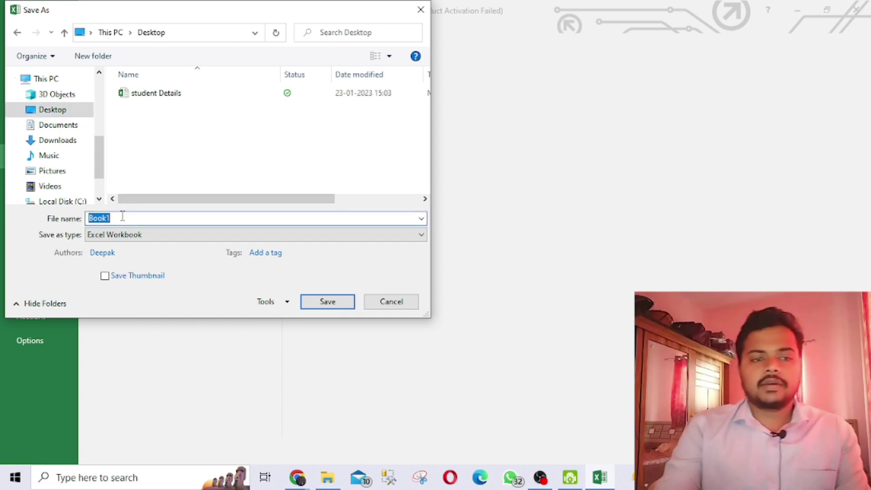
pyautogui.write('st')
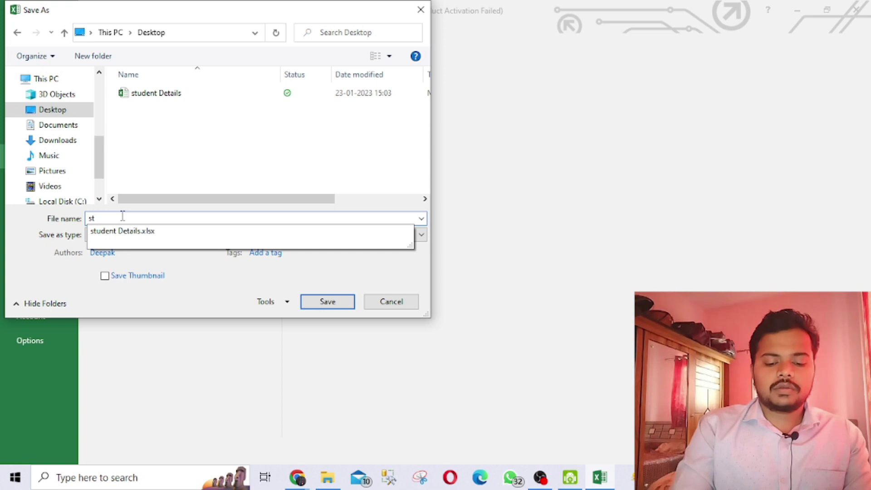
pyautogui.write('ude')
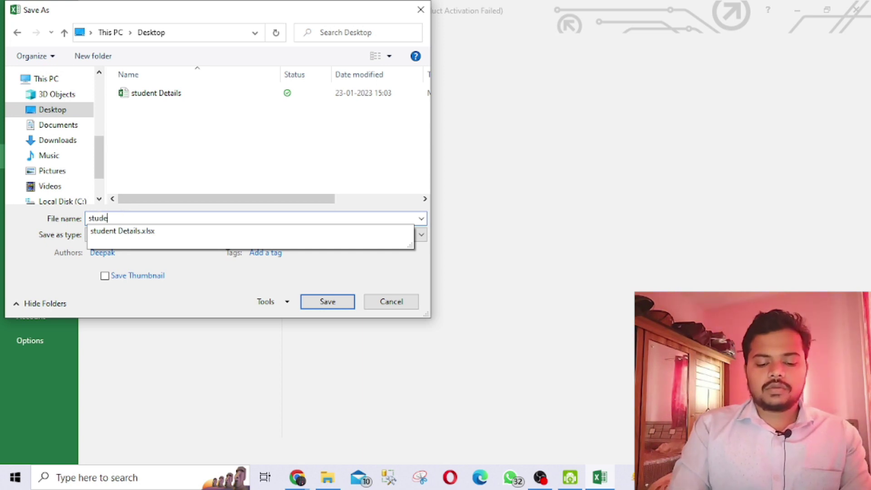
pyautogui.write('nt information')
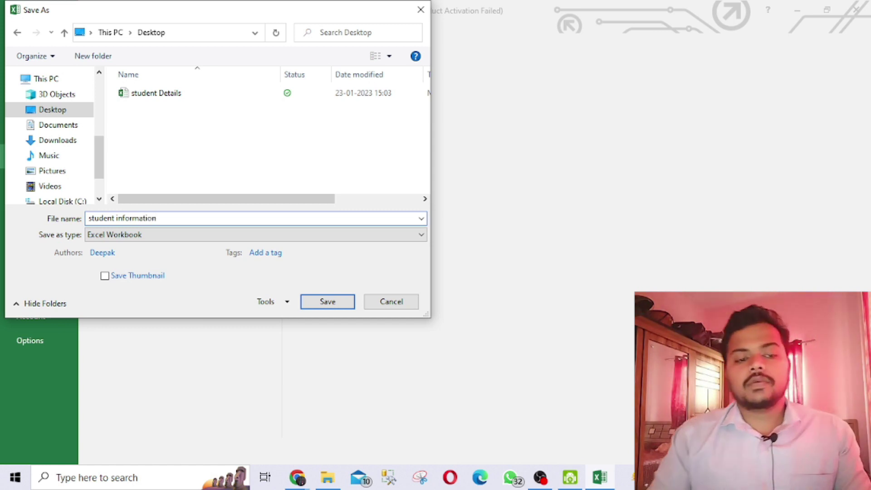
pyautogui.click(337, 301)
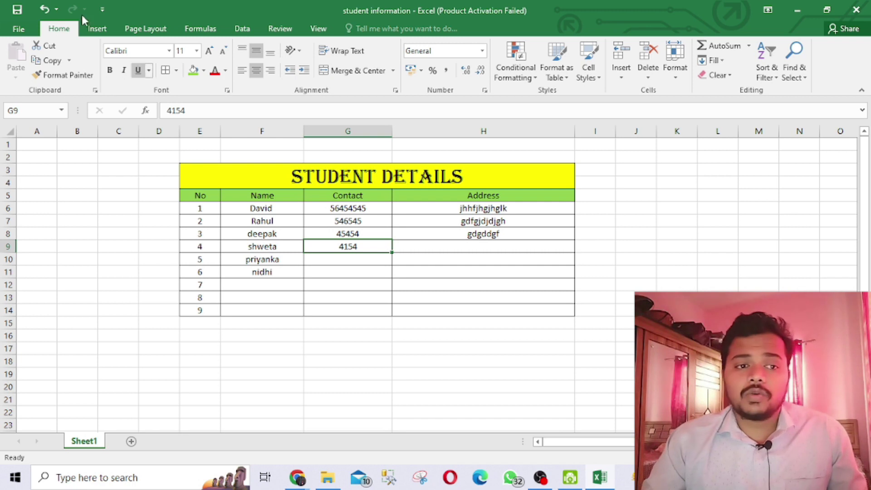
# Browse the Insert, Page Layout, Formulas and Data ribbon tabs, ending on Review
pyautogui.click(103, 30)
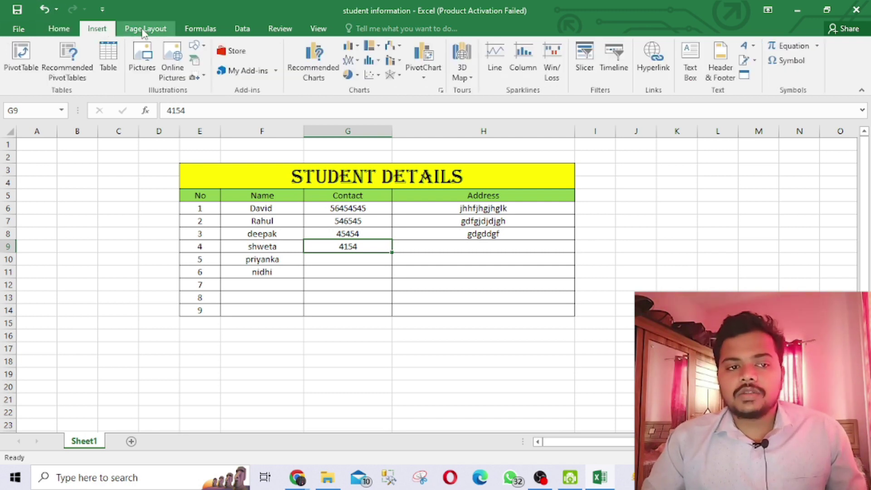
pyautogui.click(146, 30)
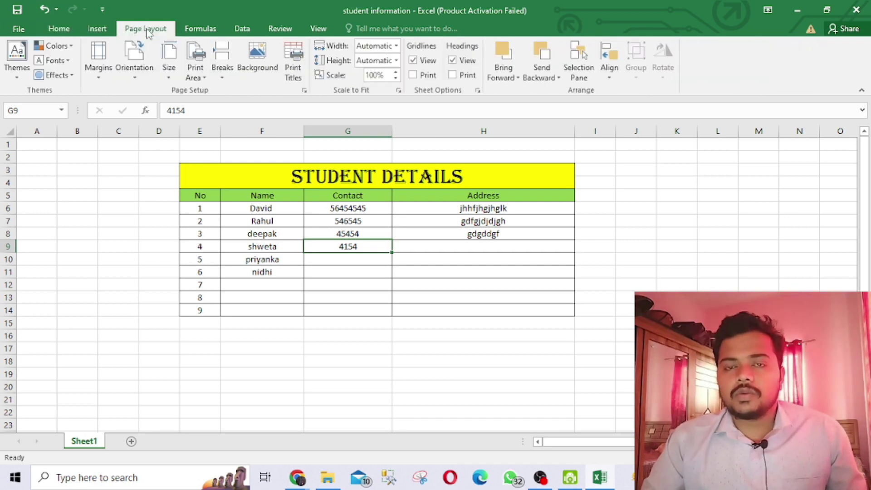
pyautogui.click(198, 31)
pyautogui.click(247, 29)
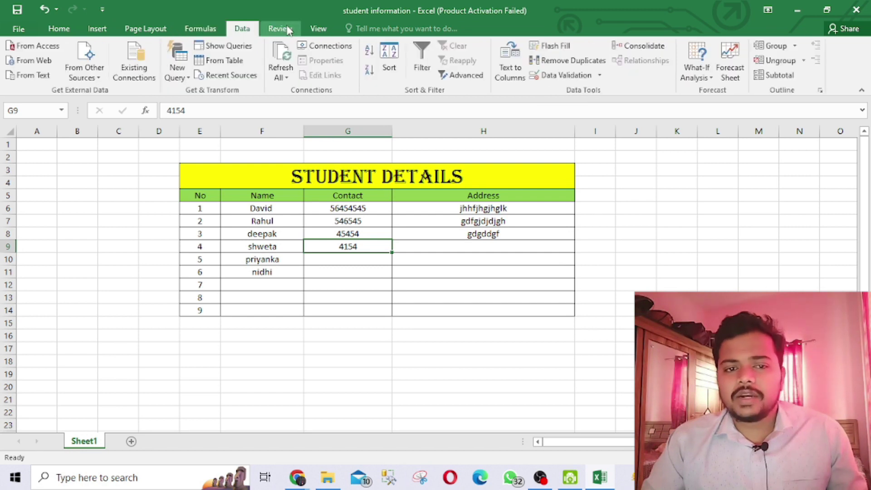
pyautogui.click(289, 30)
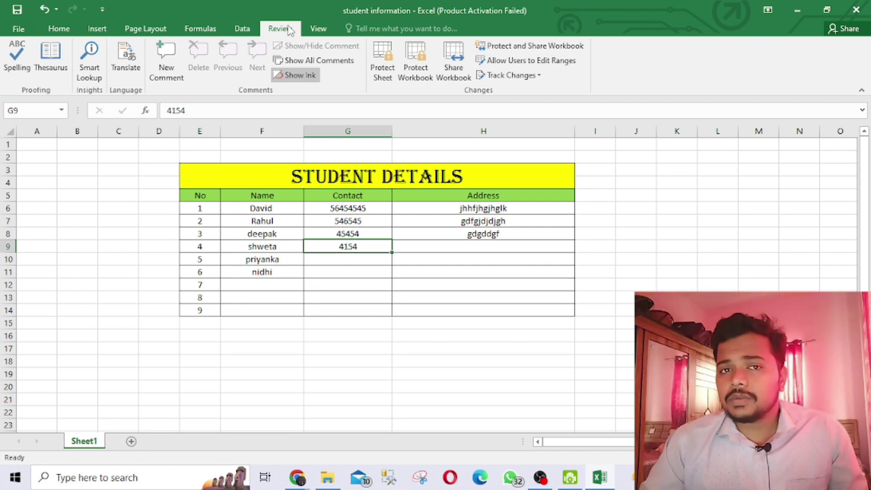
# Look through the Insert, Page Layout and Formulas tabs, then minimize Excel
pyautogui.click(97, 28)
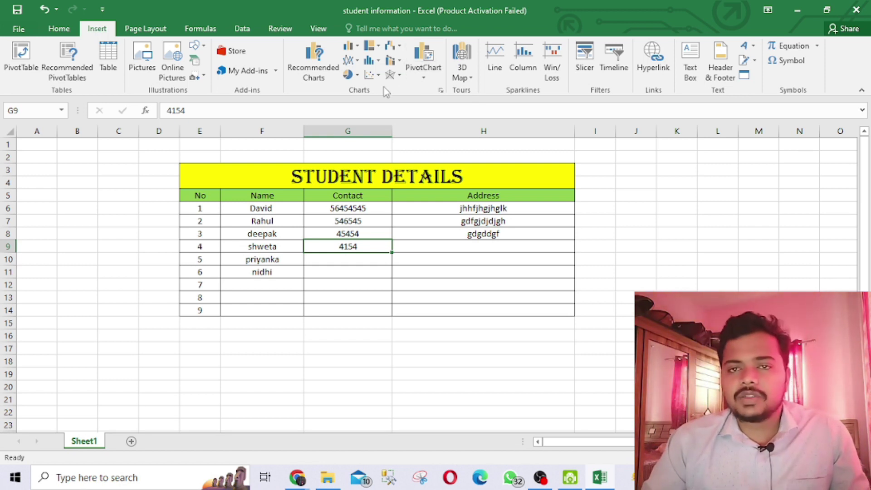
pyautogui.click(162, 31)
pyautogui.click(191, 27)
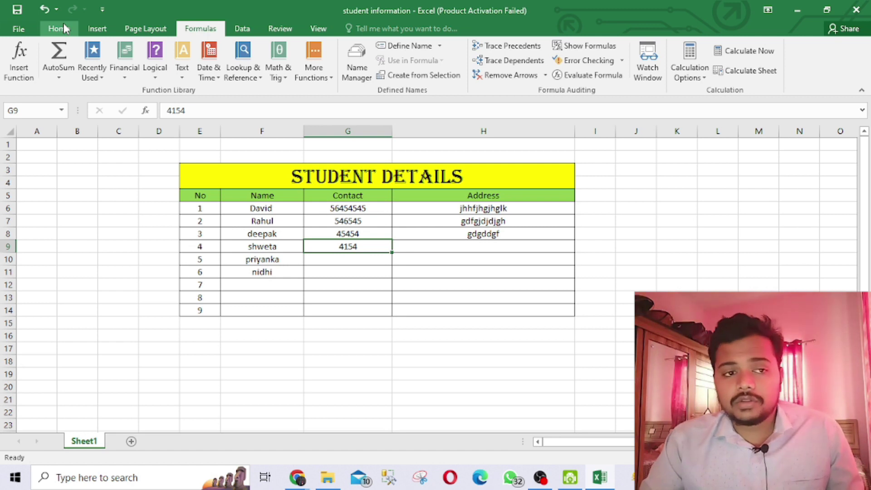
pyautogui.click(798, 9)
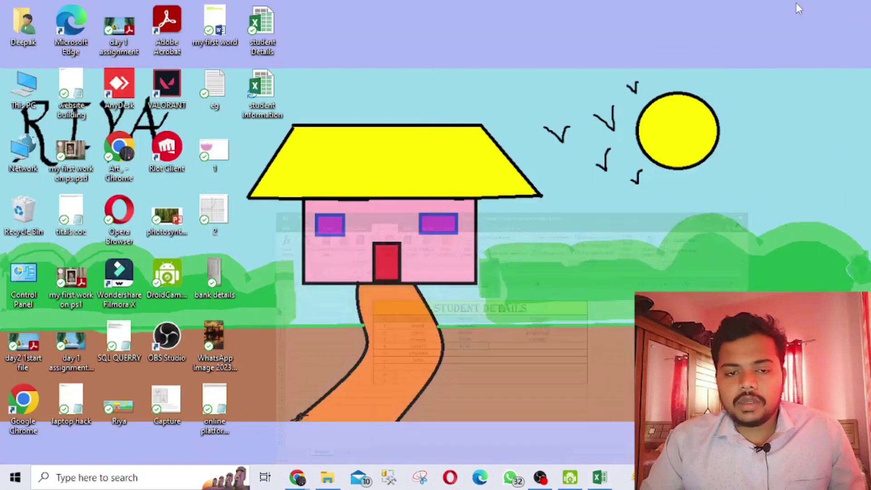
# Close Excel and reopen 'student information' from its Desktop icon, nudging the icon right
pyautogui.click(600, 477)
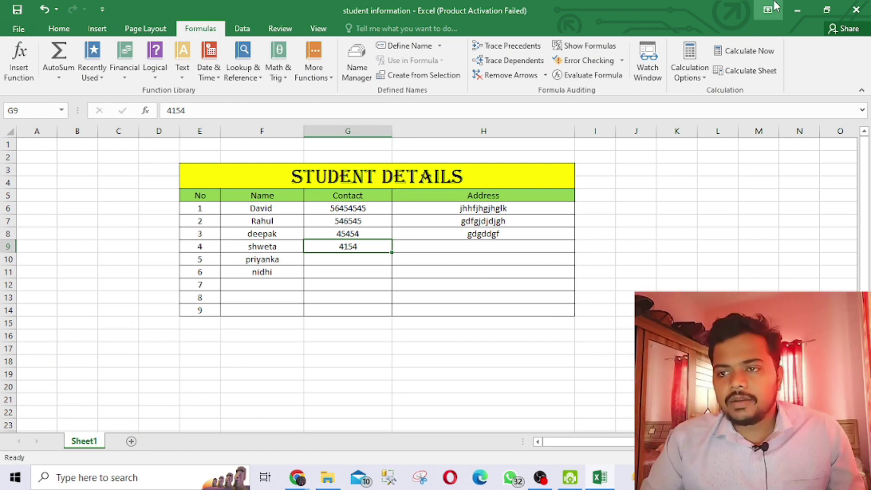
pyautogui.click(864, 9)
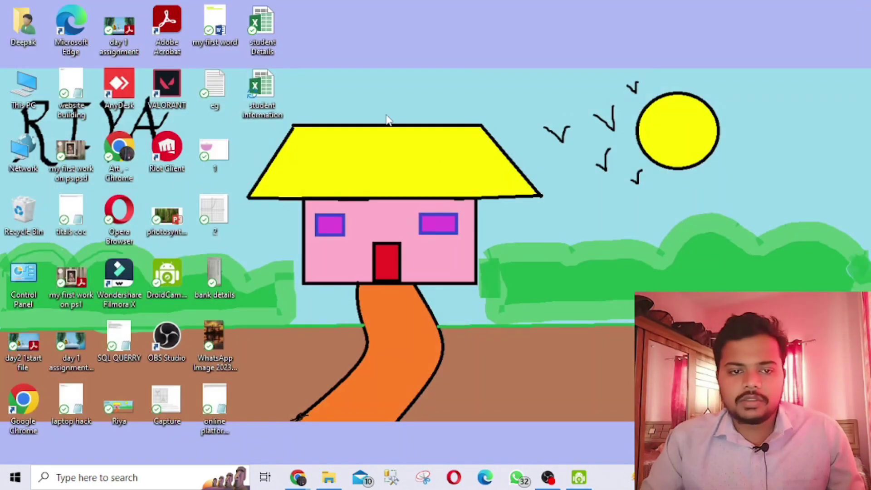
pyautogui.click(261, 88)
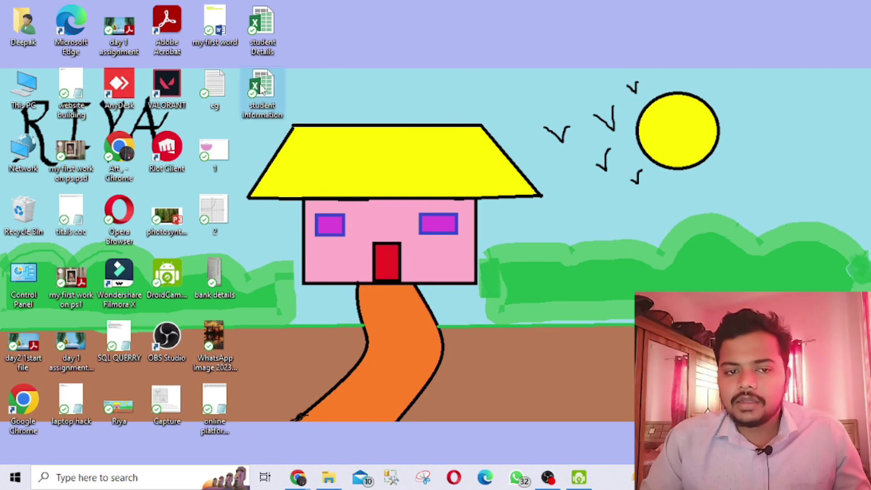
pyautogui.moveTo(261, 88); pyautogui.dragTo(309, 89)
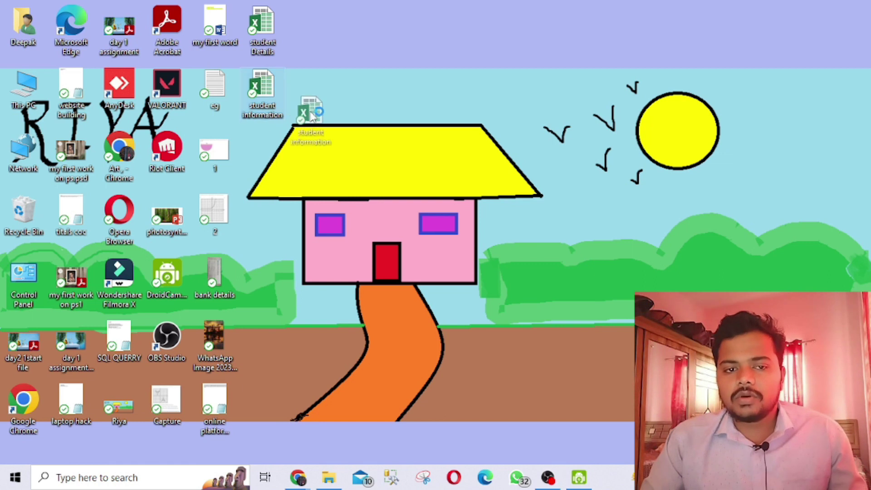
pyautogui.doubleClick(308, 89)
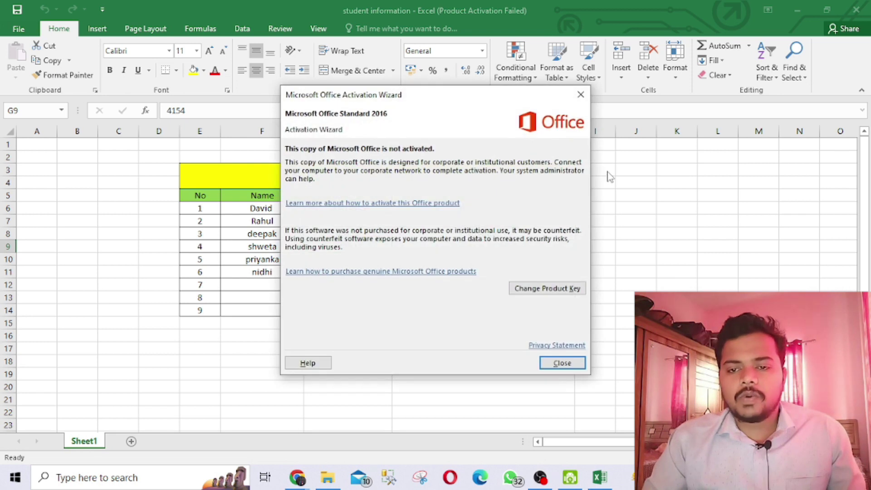
# Dismiss the activation notice, enter a seventh student's name in F12, and save
pyautogui.click(581, 94)
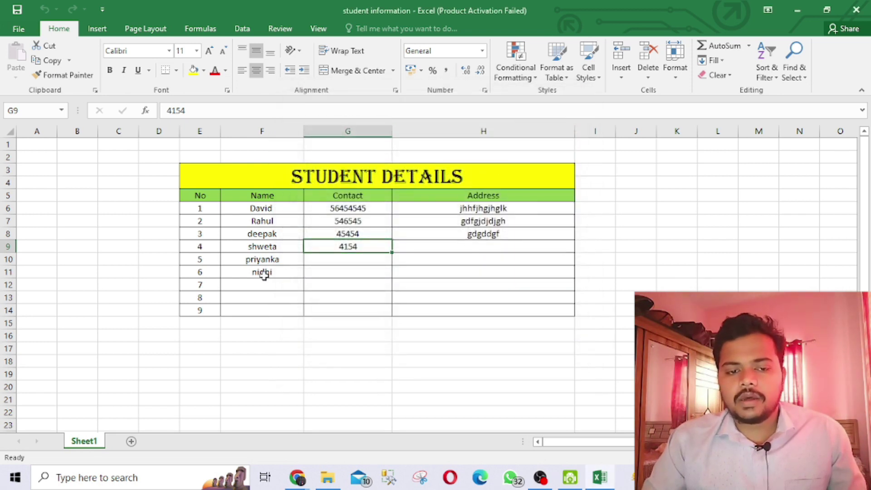
pyautogui.click(262, 285)
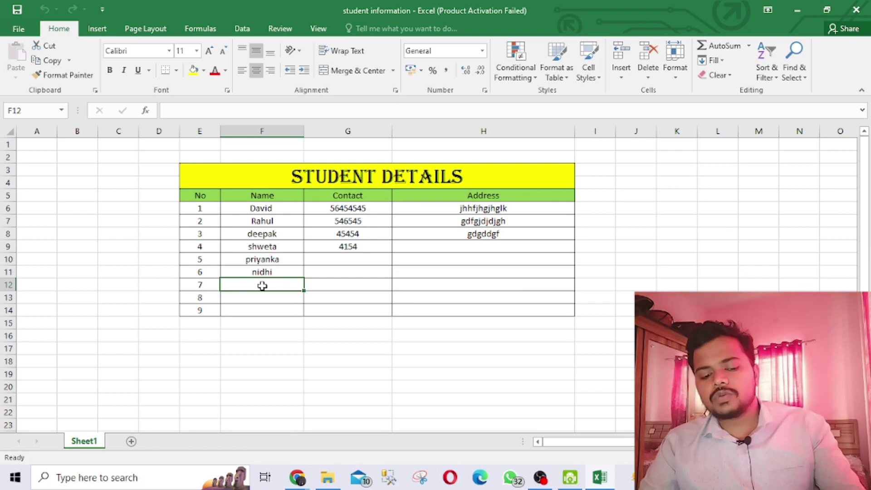
pyautogui.write('ch')
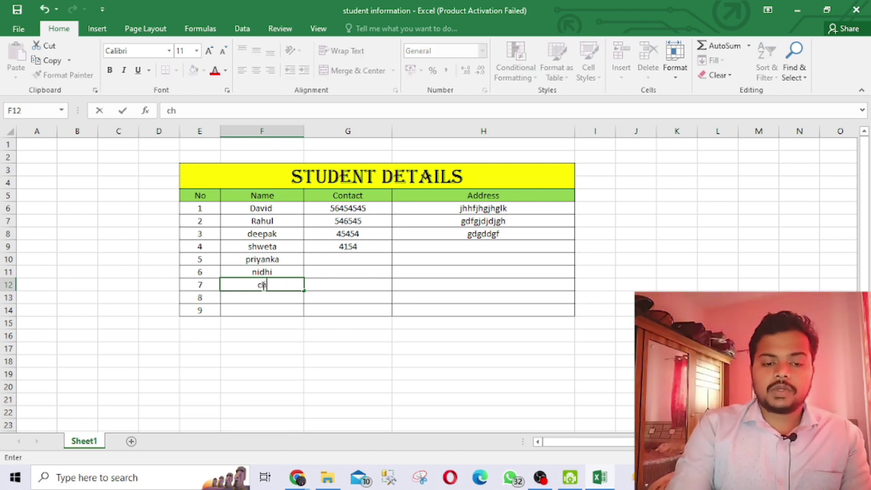
pyautogui.write('etan')
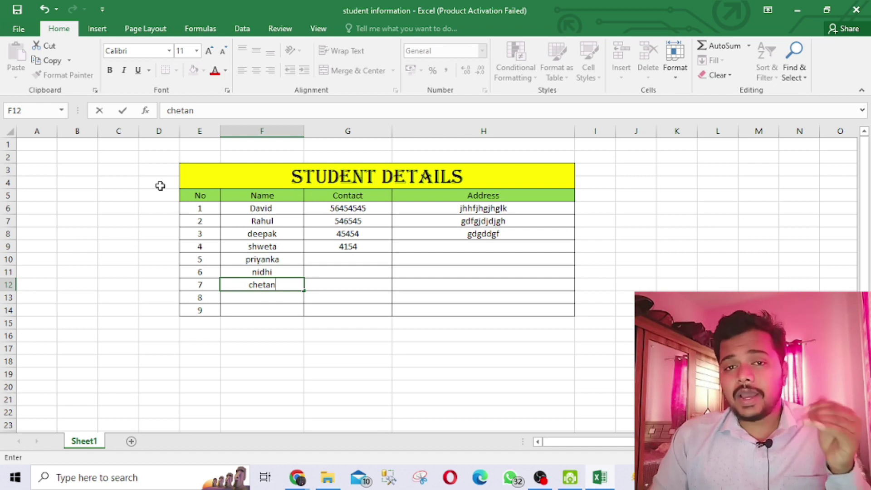
pyautogui.click(18, 12)
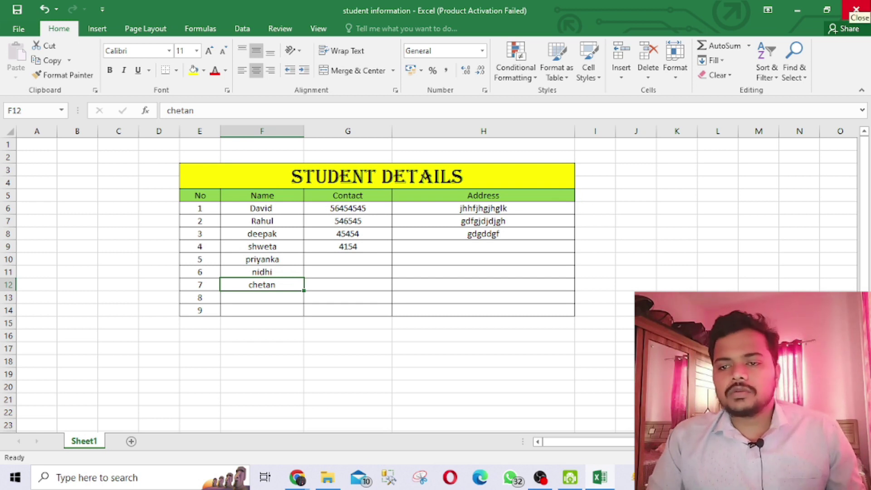
# Close Excel, reopen 'student information' from the Desktop, and dismiss the activation notice
pyautogui.click(856, 10)
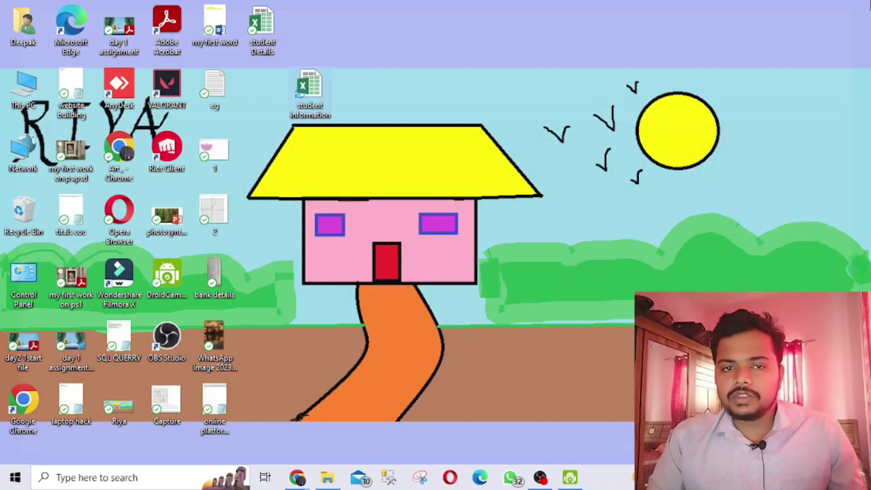
pyautogui.doubleClick(314, 89)
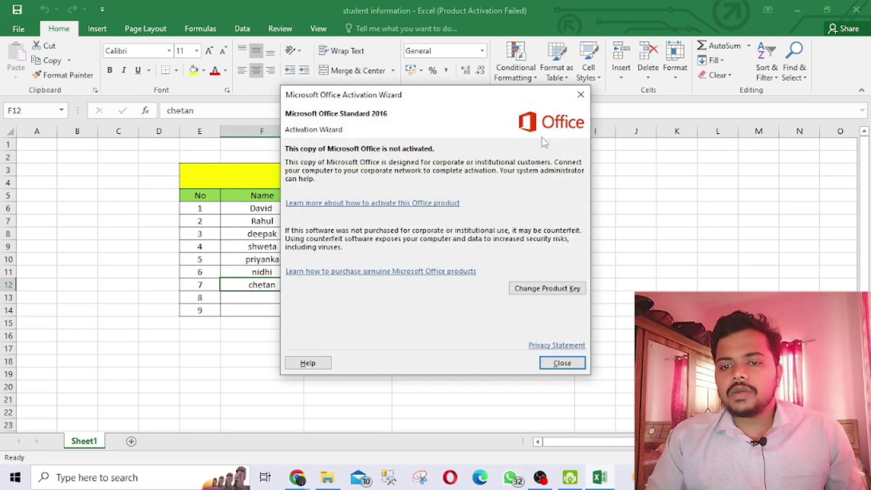
pyautogui.click(580, 94)
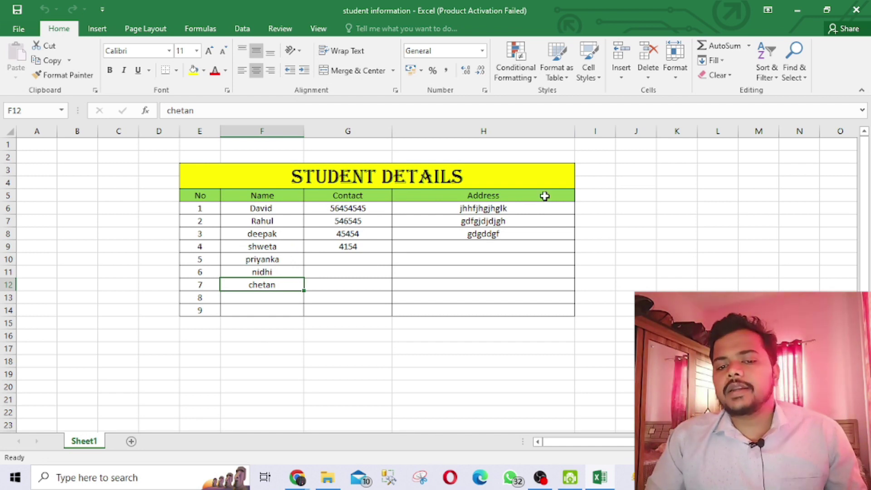
# Give the new column I cells beside the table All Borders
pyautogui.click(598, 193)
pyautogui.moveTo(587, 168); pyautogui.dragTo(603, 307)
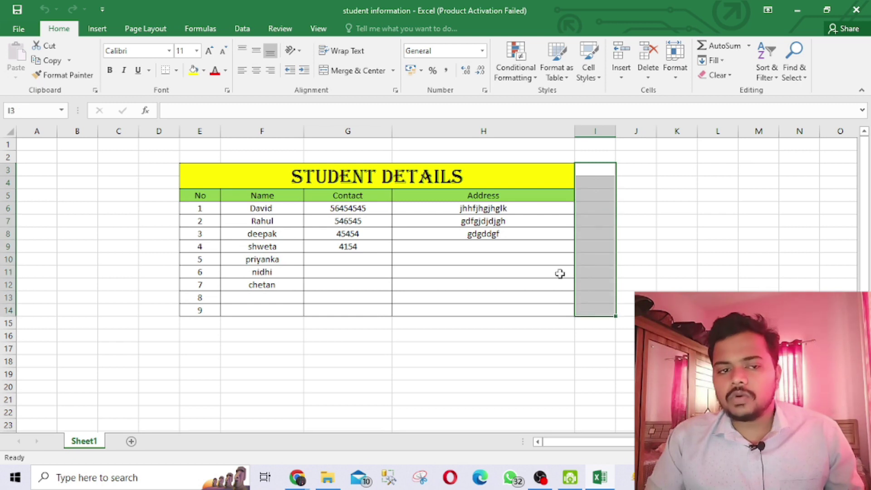
pyautogui.click(176, 70)
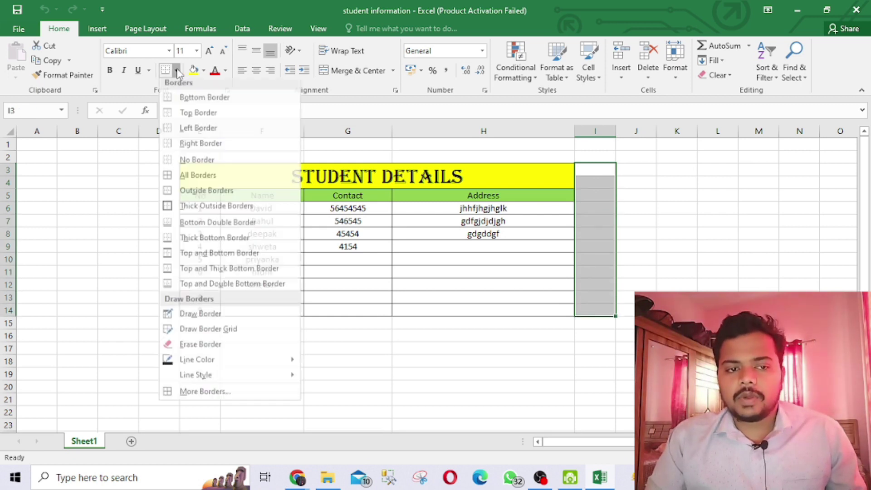
pyautogui.click(195, 179)
pyautogui.click(599, 227)
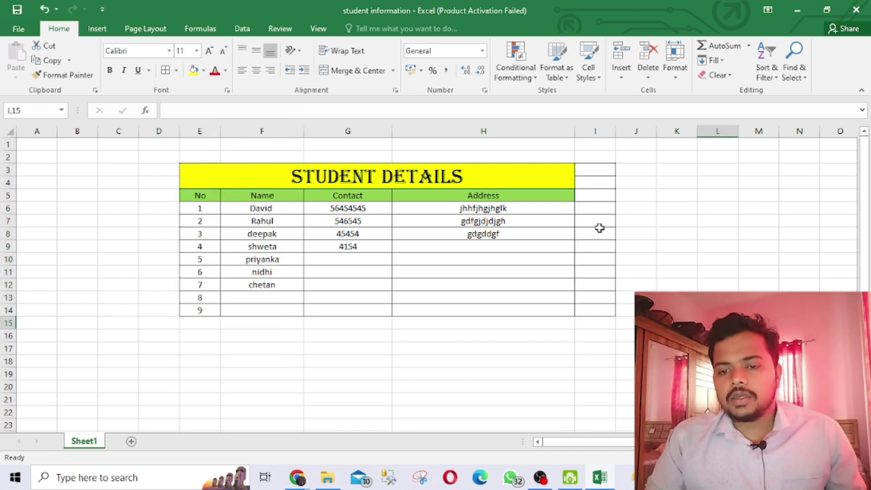
# Re-merge the yellow STUDENT DETAILS title across E3:I4 with Merge & Center
pyautogui.moveTo(550, 173); pyautogui.dragTo(581, 176)
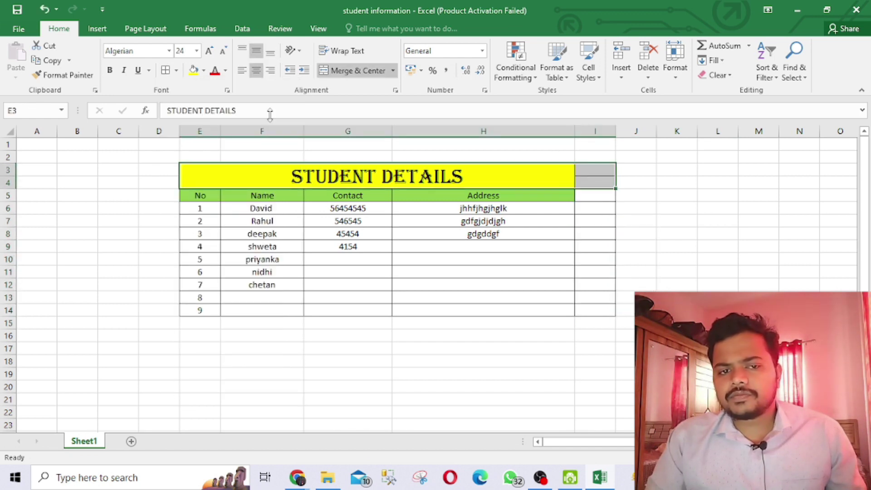
pyautogui.click(322, 72)
pyautogui.click(330, 72)
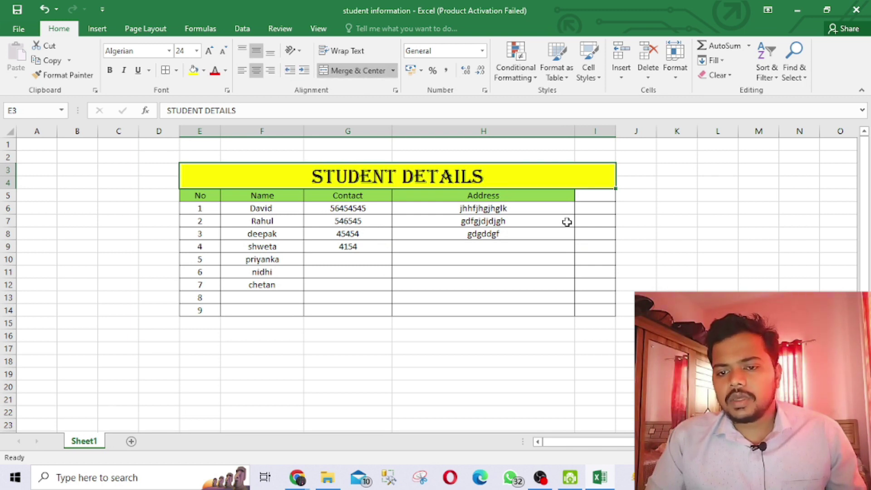
pyautogui.click(594, 198)
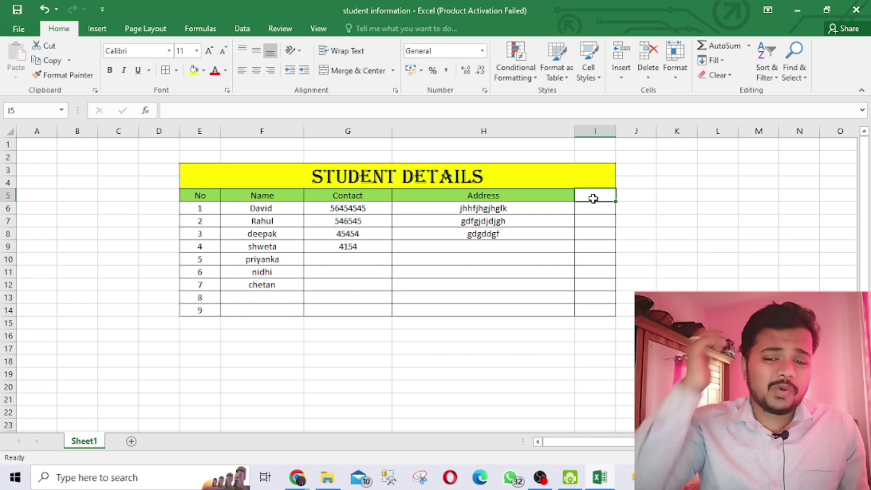
# Enter the heading 'city' in I5, then open and dismiss Sort & Filter
pyautogui.write('city')
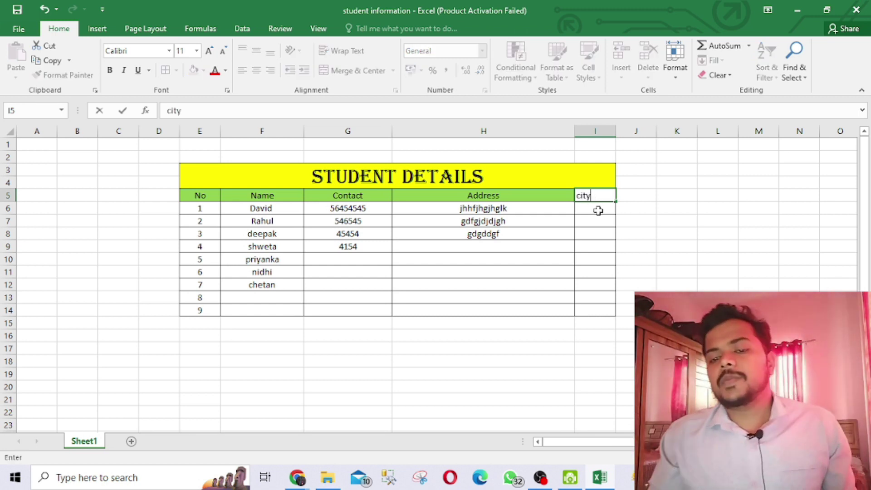
pyautogui.click(598, 210)
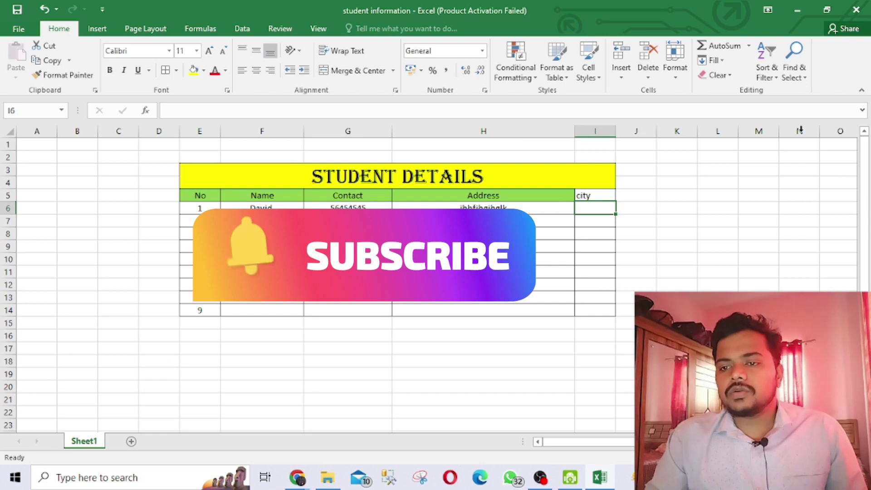
pyautogui.click(779, 68)
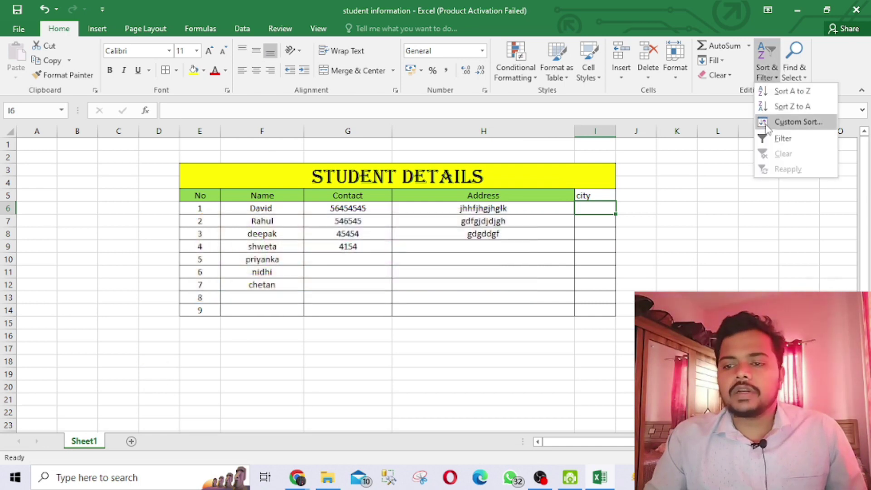
pyautogui.press('Escape')
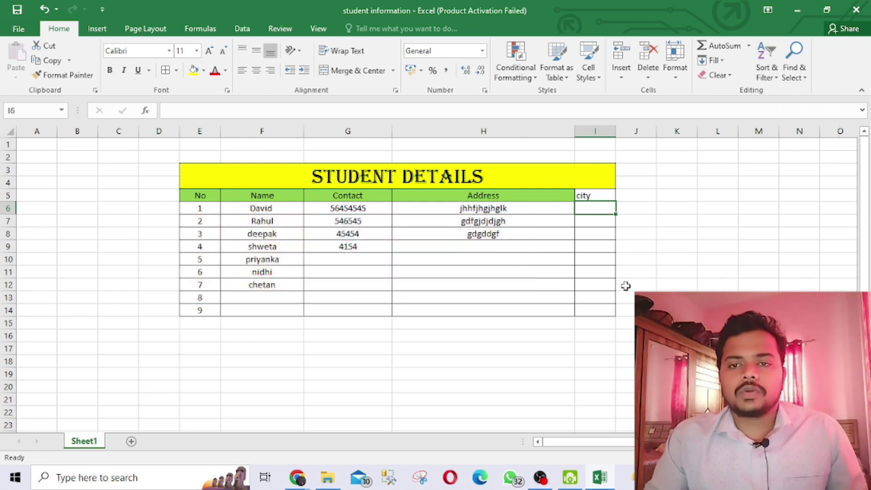